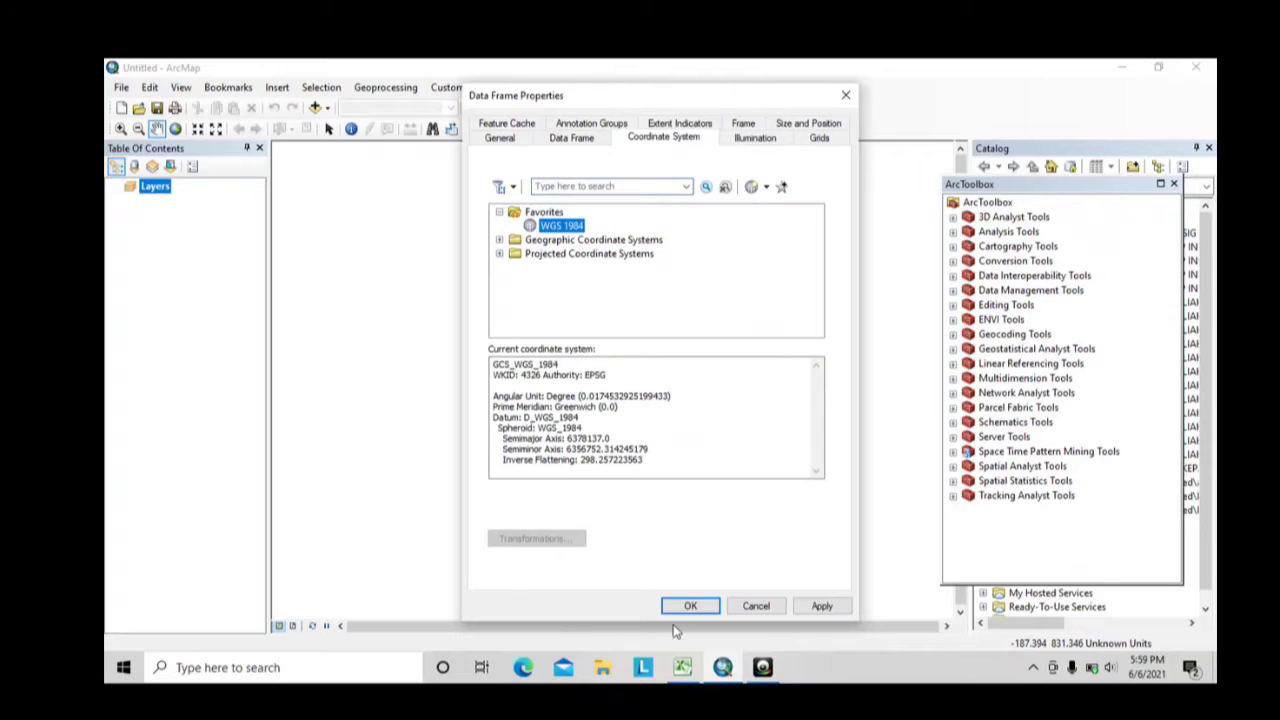
Apply the WGS 1984 coordinate system to the data frame and close the ArcToolbox window.
left_click(688, 606)
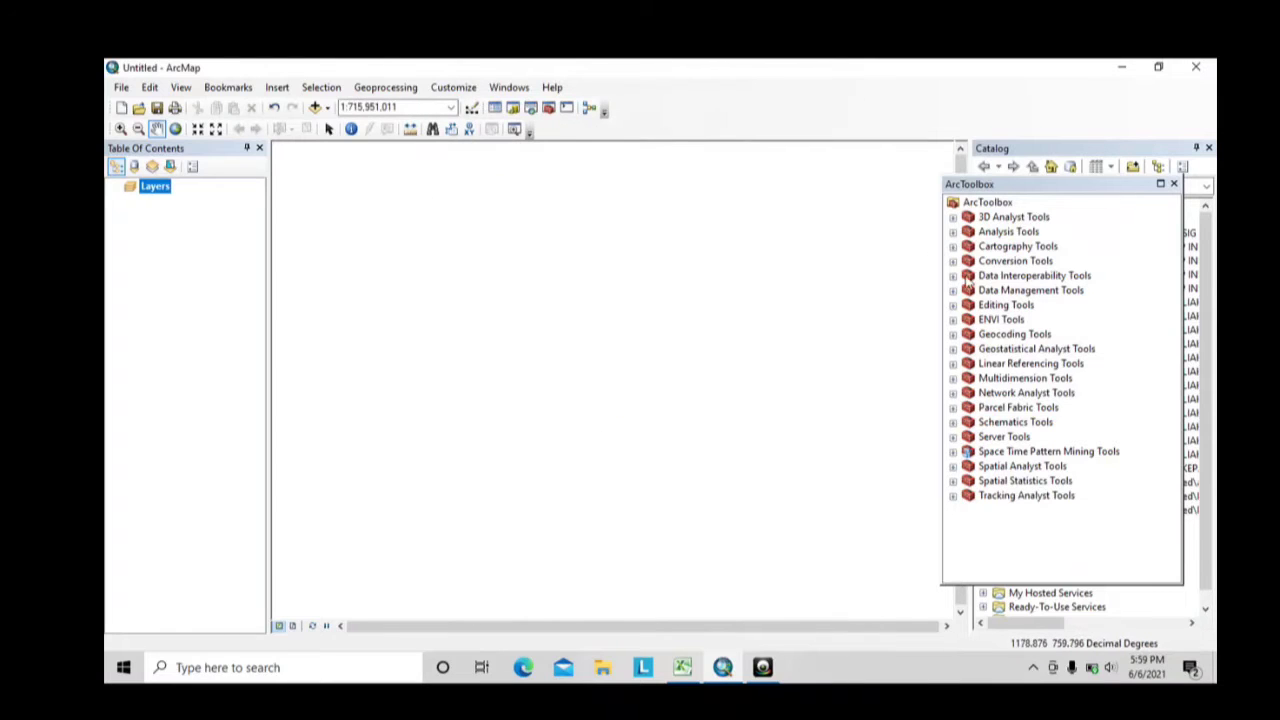
left_click(1176, 185)
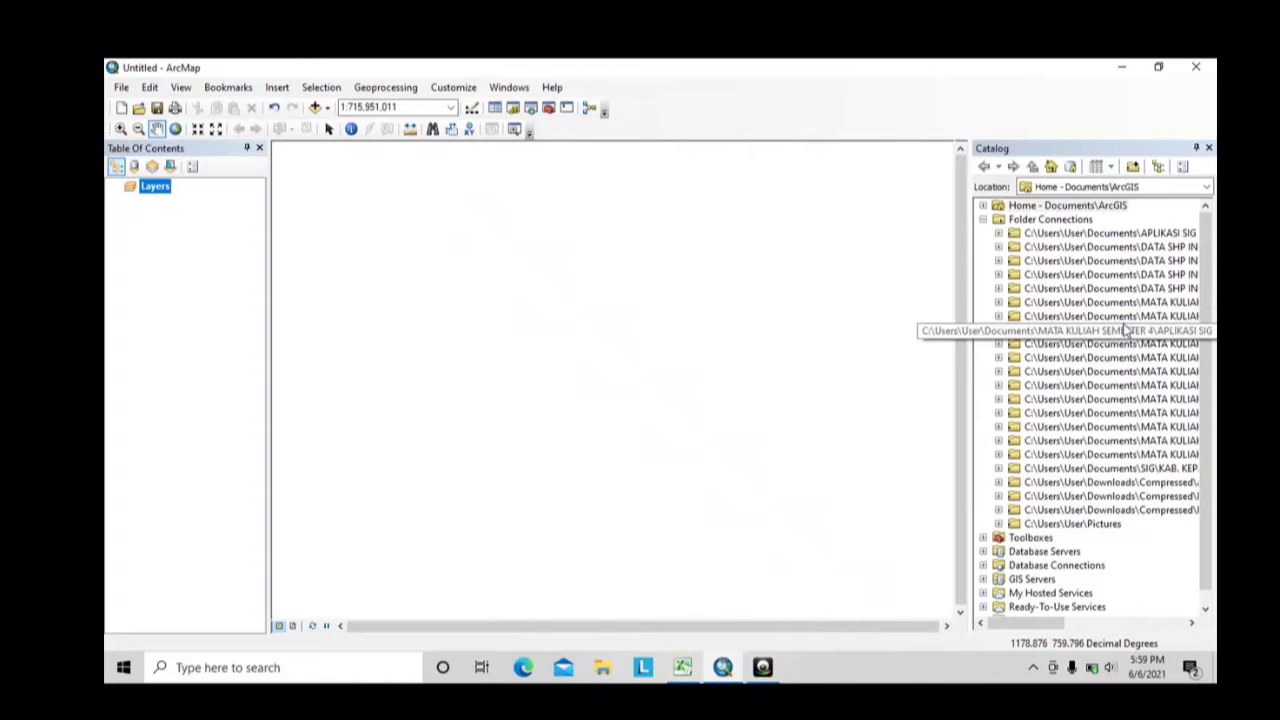
Add stasiun_curah_hujan.shp from the peta curah hujan folder to the map.
double_click(1120, 336)
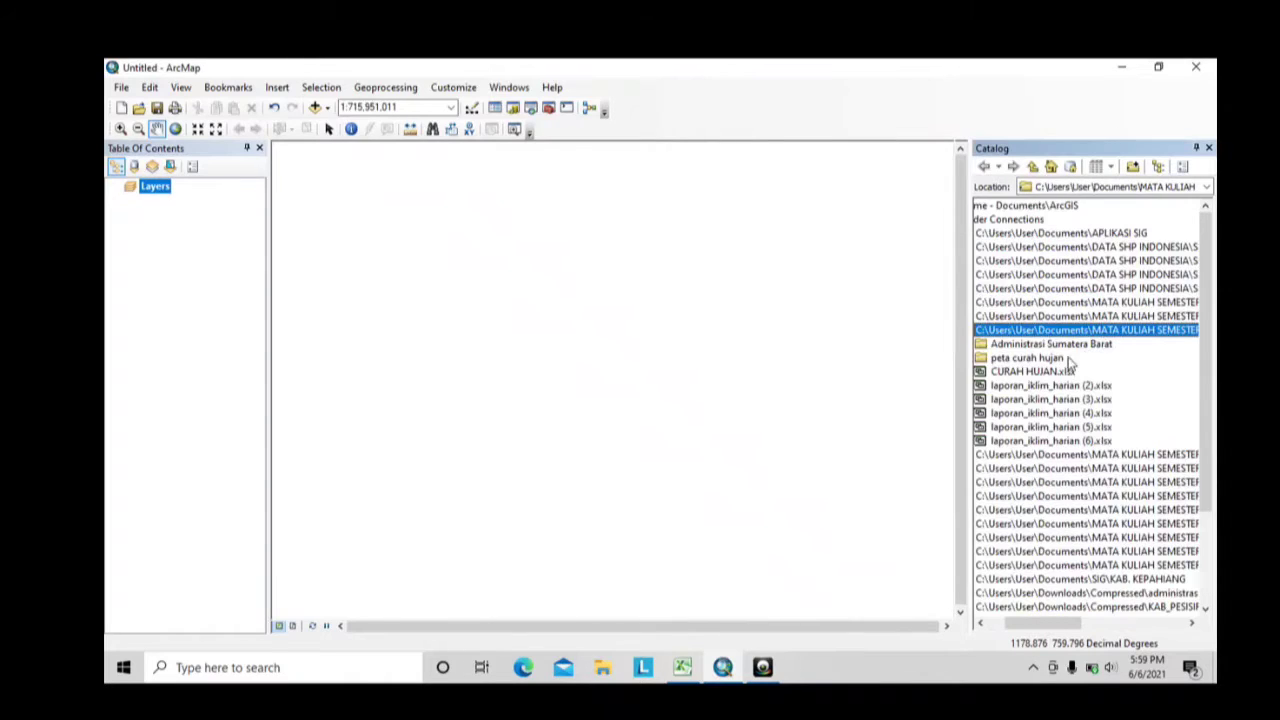
left_click(1030, 358)
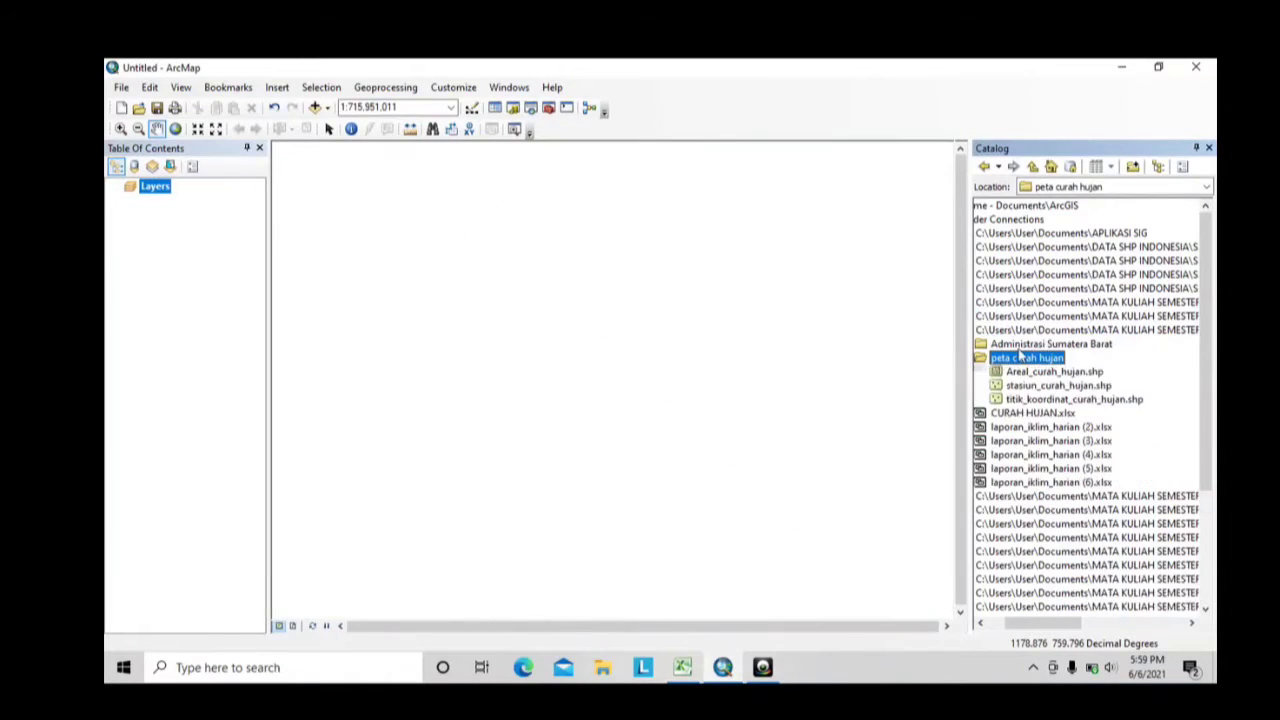
double_click(1028, 358)
left_click(1036, 400)
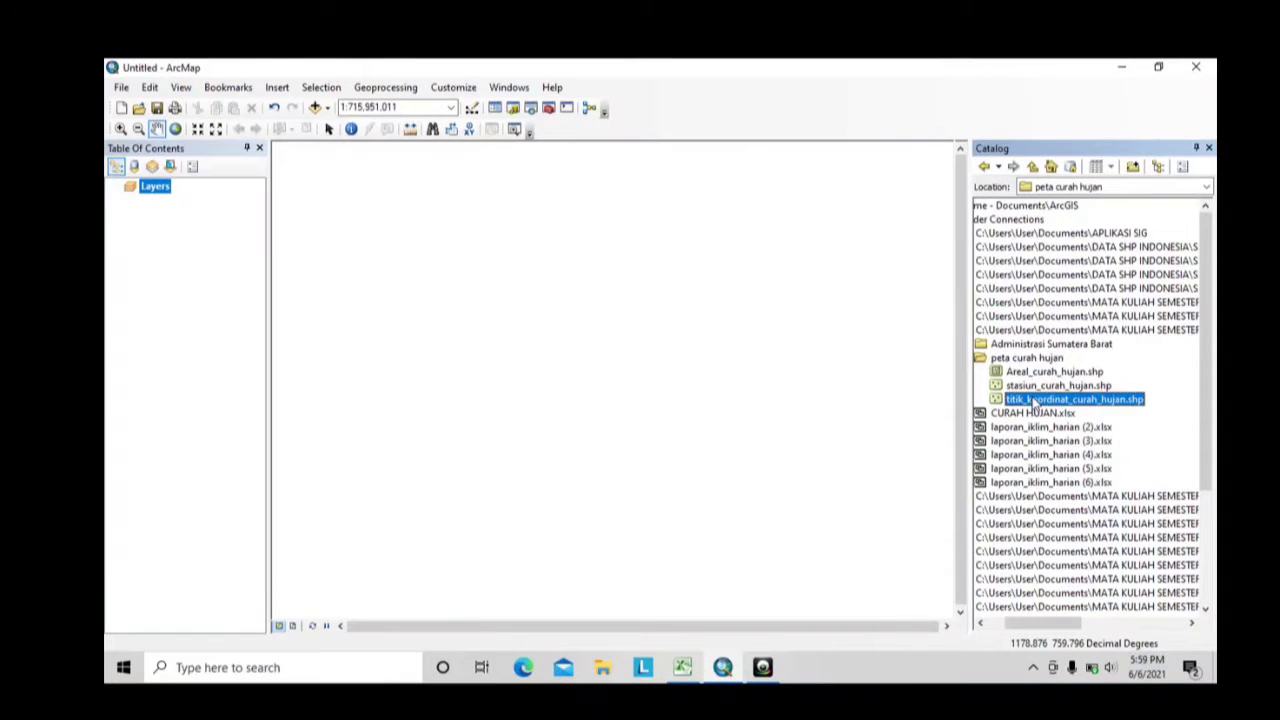
left_click_drag(1040, 386, 706, 341)
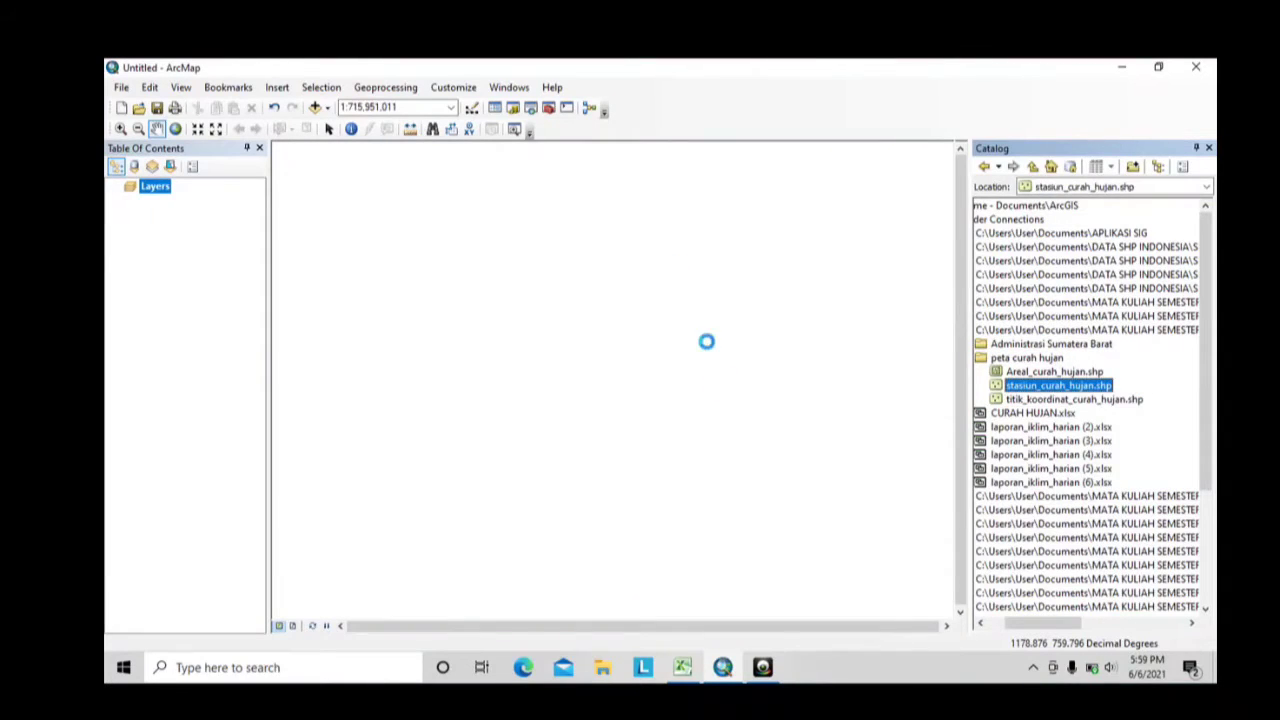
Add Provinsi_Sumbar.shp from the Administrasi Sumatera Barat folder and show the map at full extent.
left_click(325, 108)
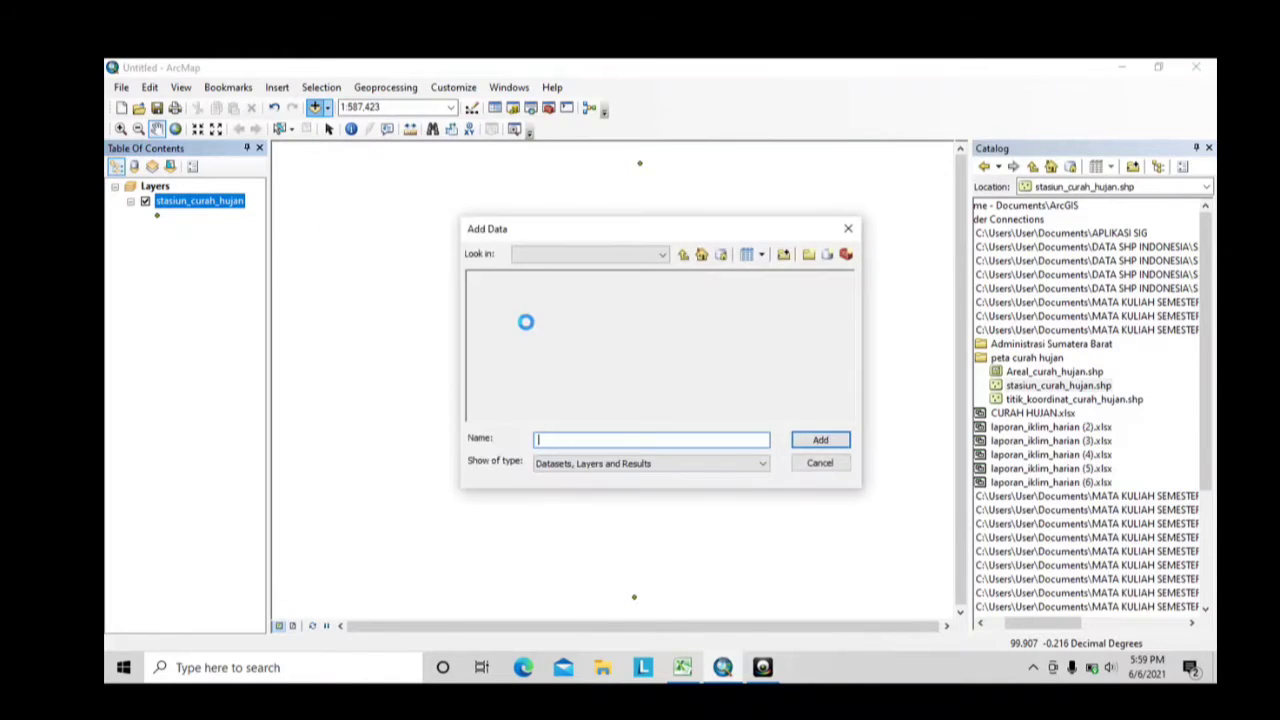
left_click(530, 292)
left_click(536, 306)
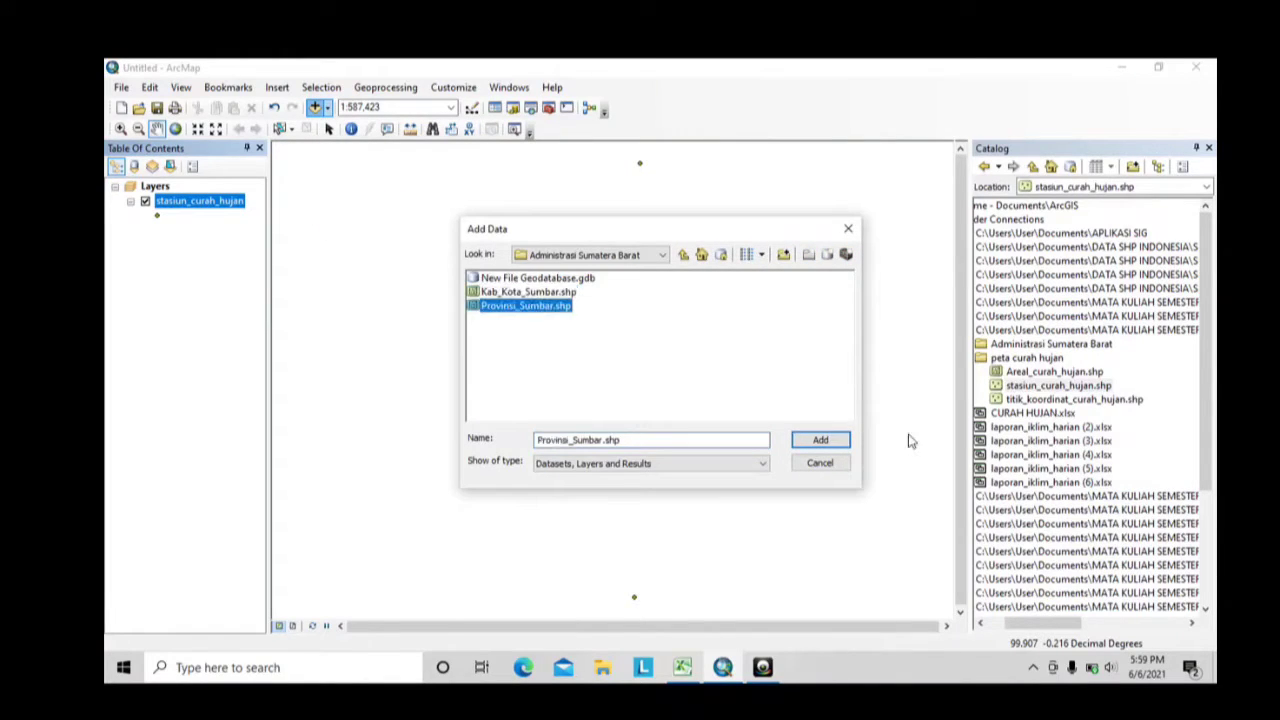
left_click(834, 441)
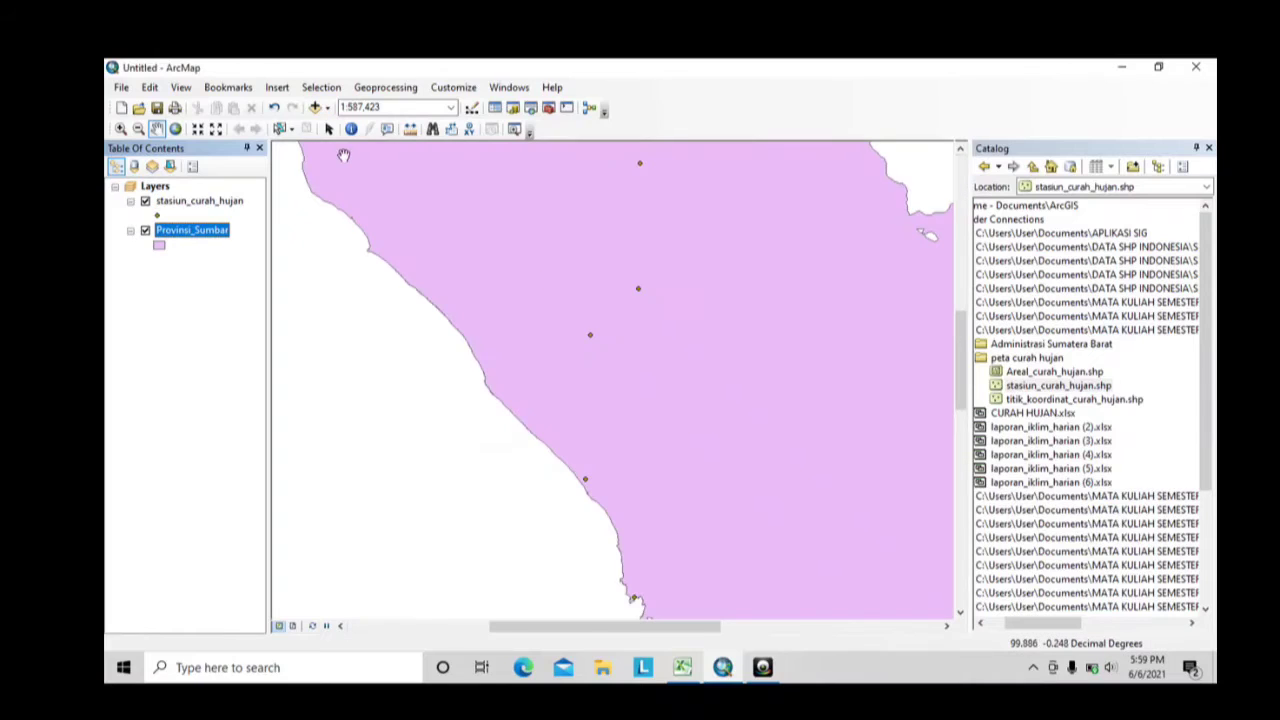
left_click(175, 129)
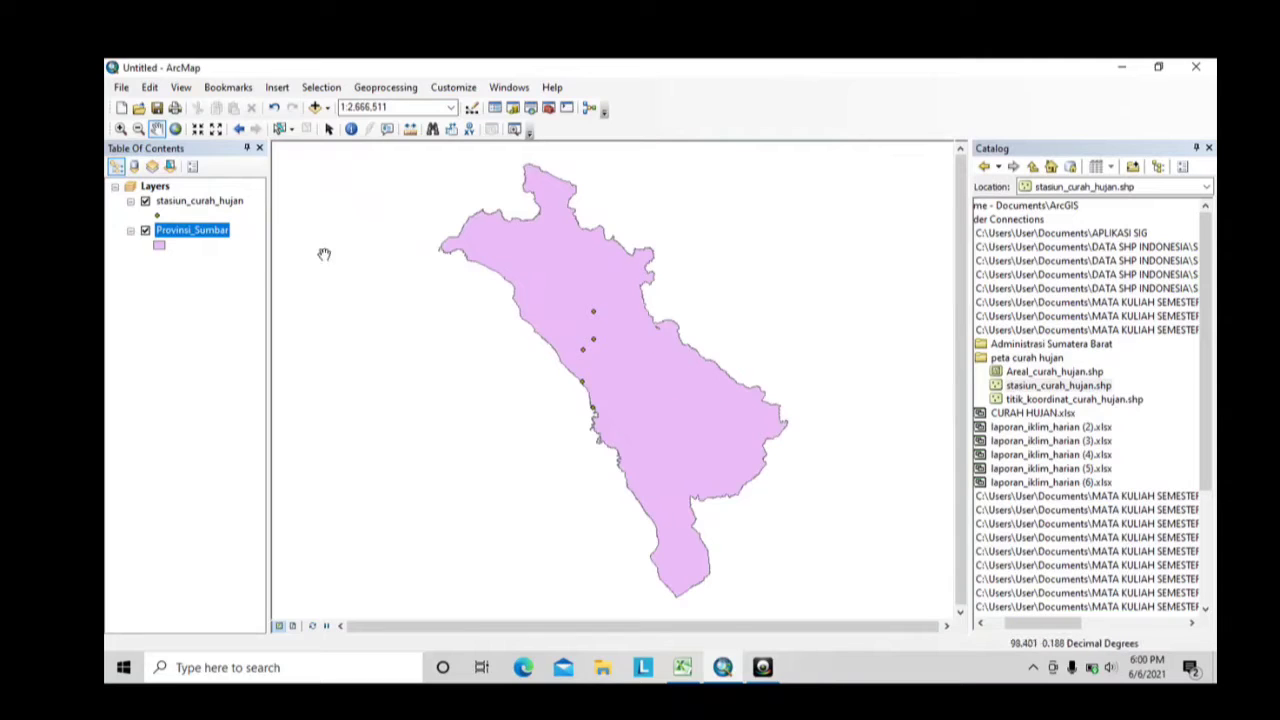
Export all stasiun_curah_hujan features to the shapefile curah_hujan_metode_spline.shp in the peta curah hujan folder and add it to the map.
right_click(194, 201)
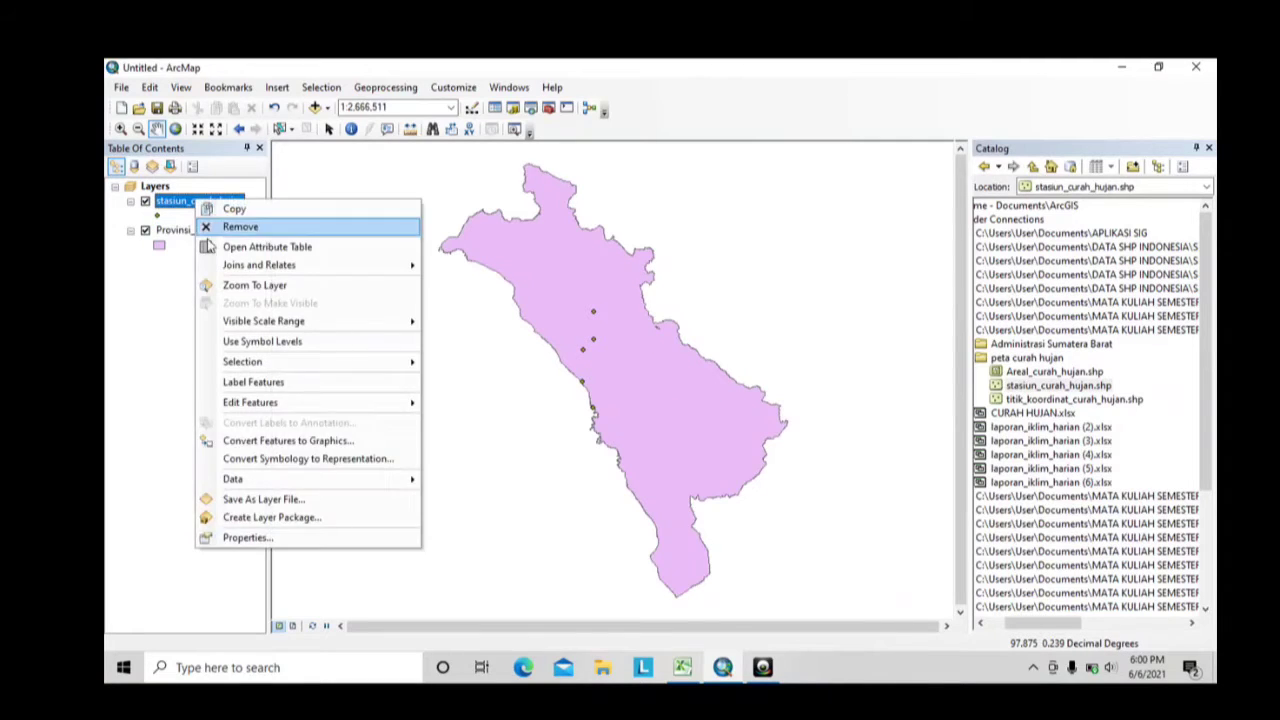
mouse_move(298, 486)
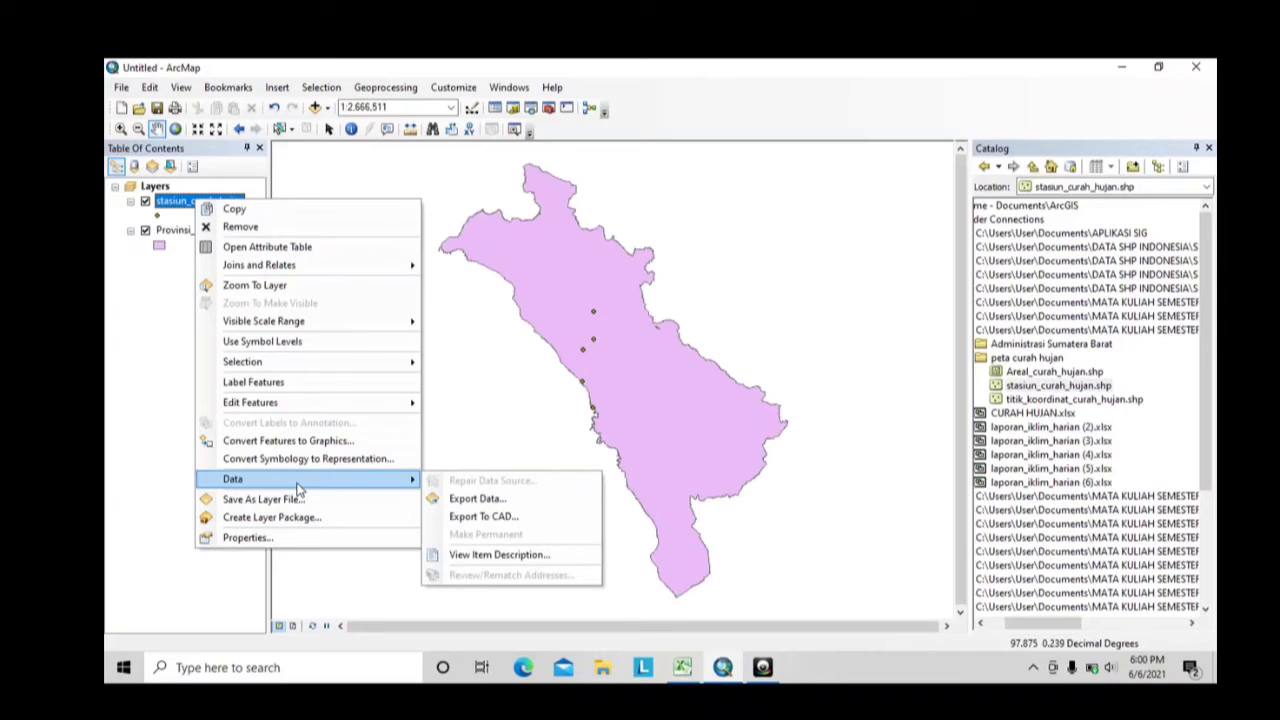
left_click(482, 498)
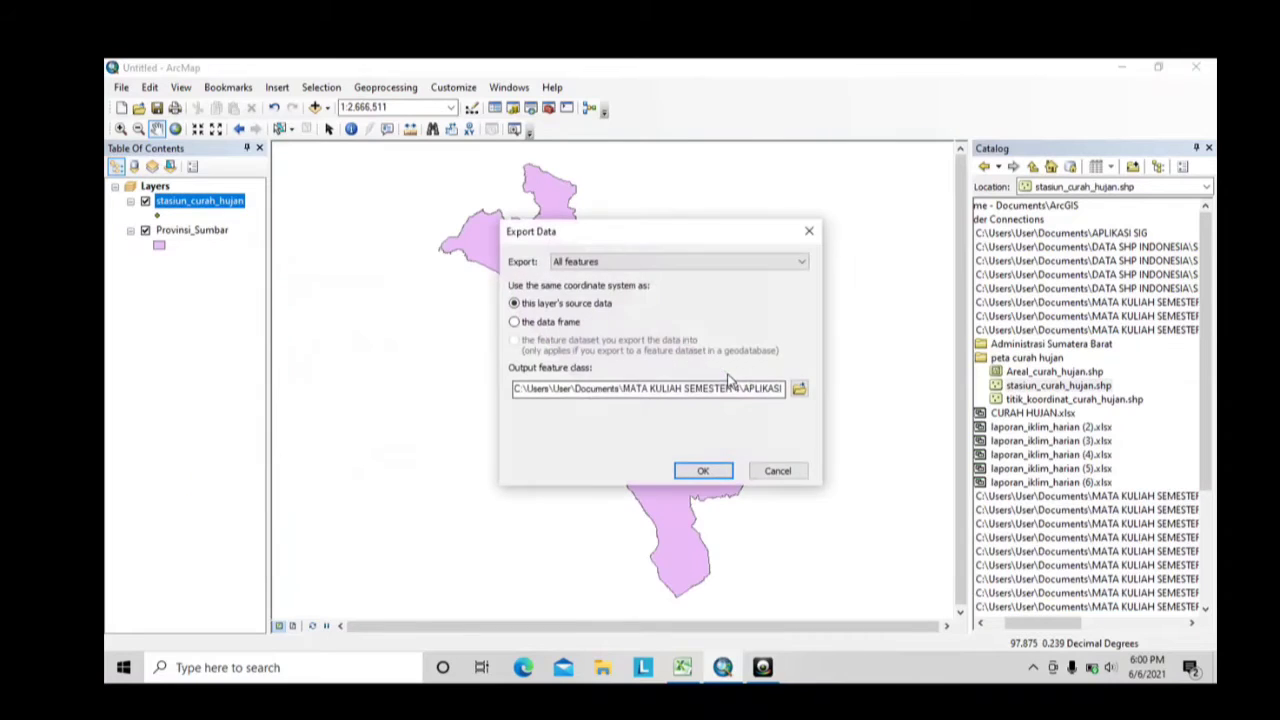
left_click(799, 388)
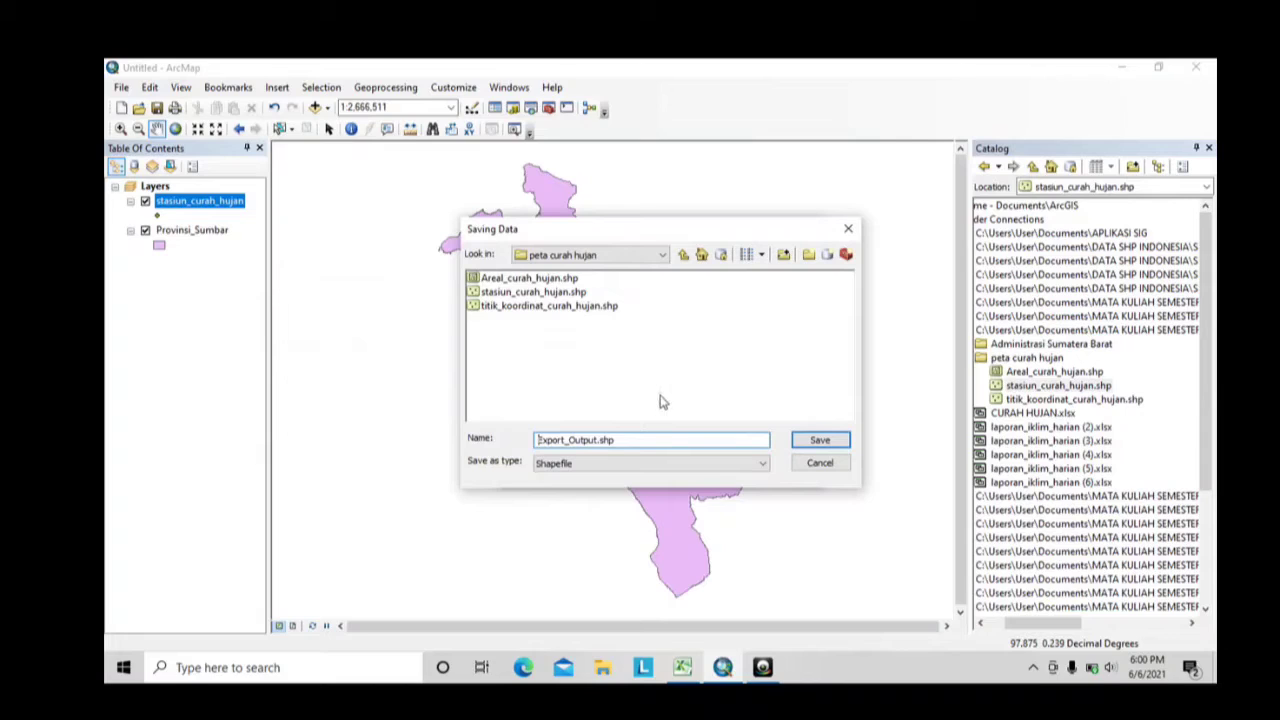
left_click(651, 437)
key("BackSpace")
key("BackSpace")
key("BackSpace")
key("BackSpace")
key("BackSpace")
key("BackSpace")
key("BackSpace")
key("BackSpace")
key("BackSpace")
key("BackSpace")
key("BackSpace")
key("BackSpace")
key("BackSpace")
key("BackSpace")
key("BackSpace")
key("BackSpace")
type("curah_hujan_")
type("metode_spline.s")
left_click(800, 440)
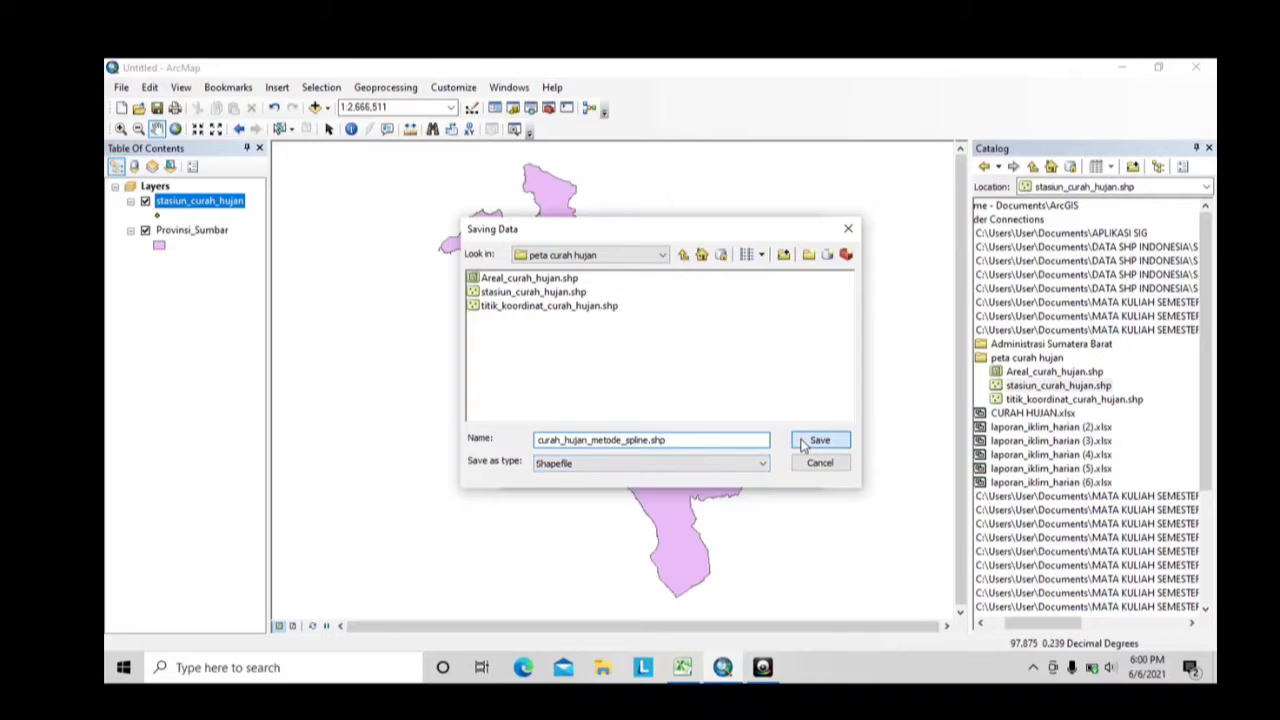
left_click(705, 470)
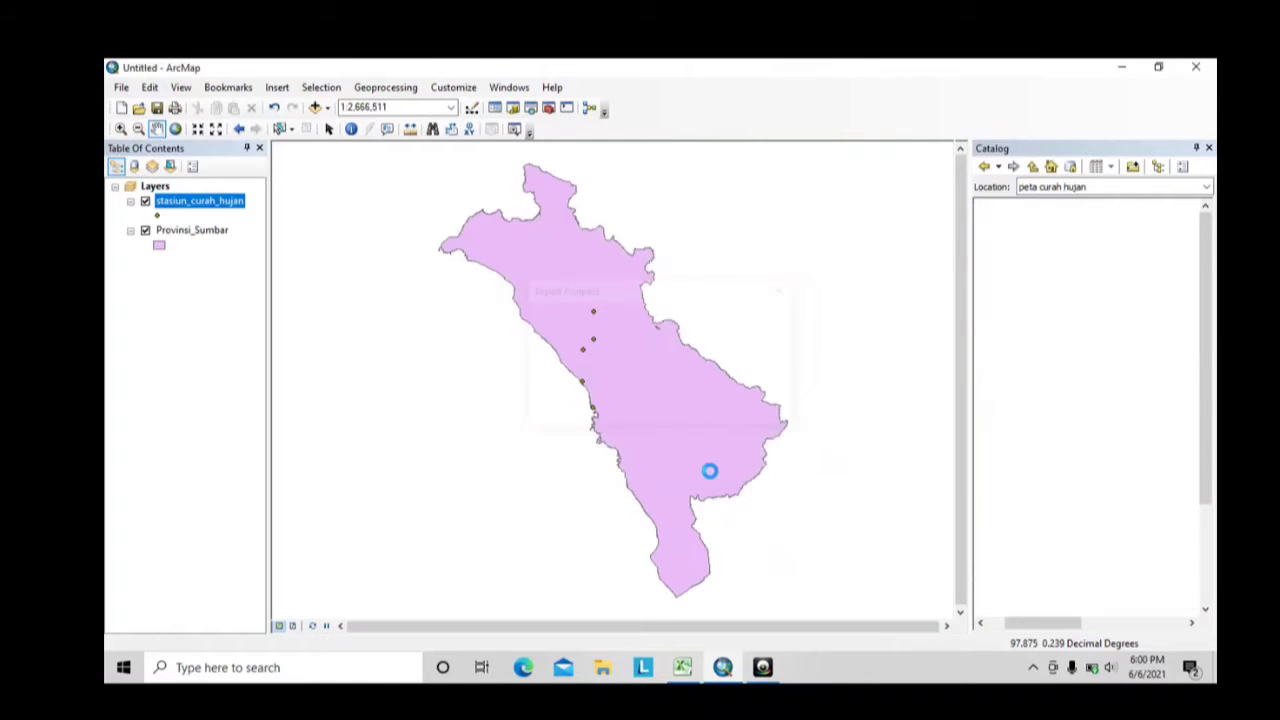
left_click(712, 421)
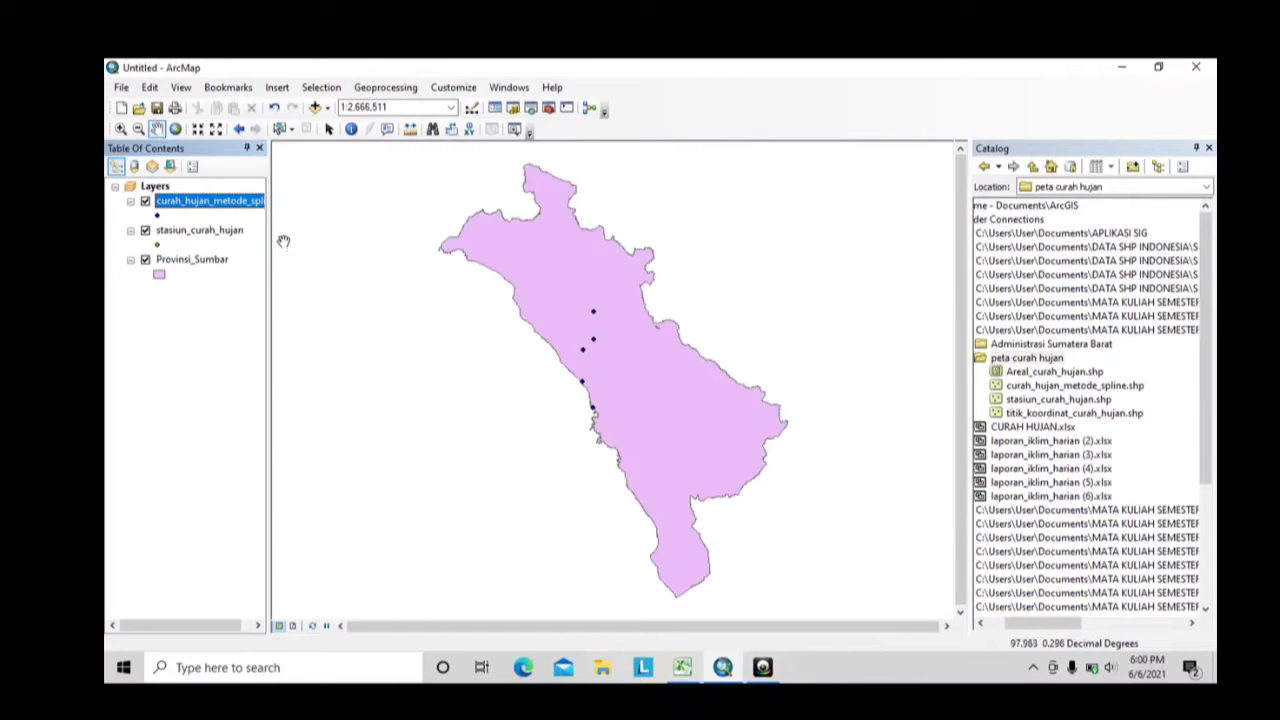
Toggle the stasiun_curah_hujan and Provinsi_Sumbar layers off and back on to check the exported points.
left_click(146, 240, "ctrl")
left_click(145, 259)
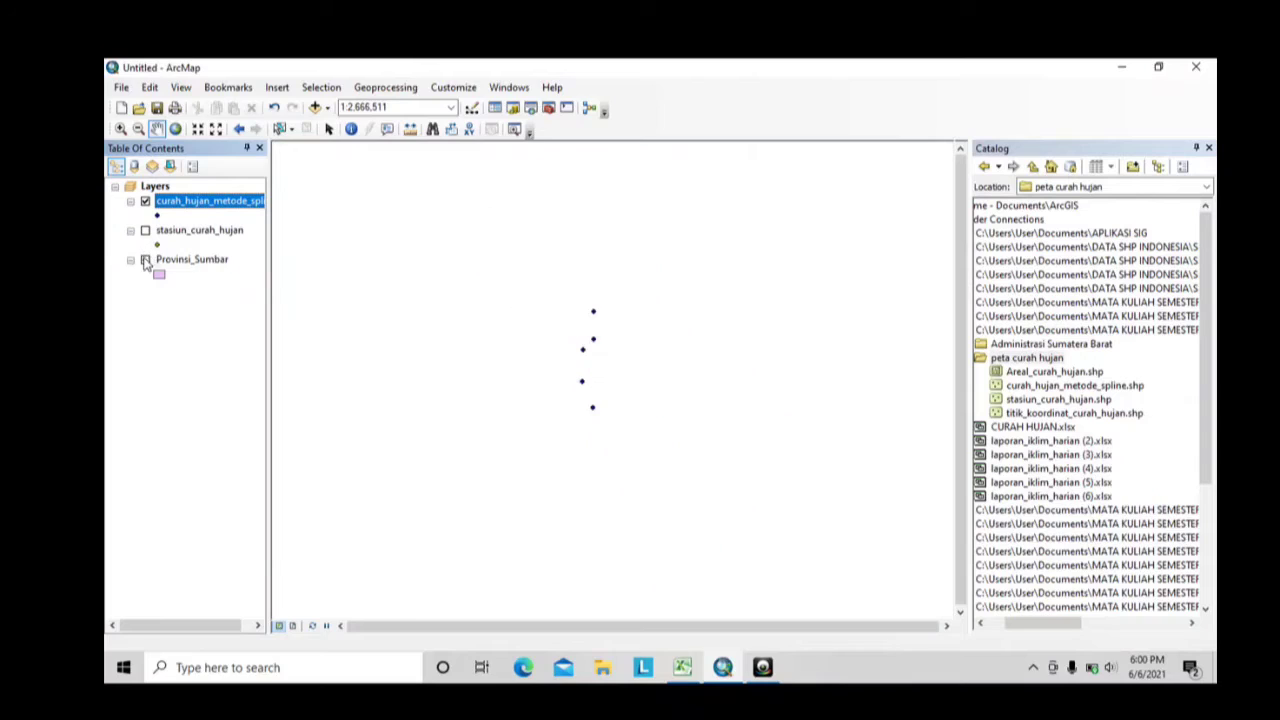
left_click(146, 231)
left_click(145, 260)
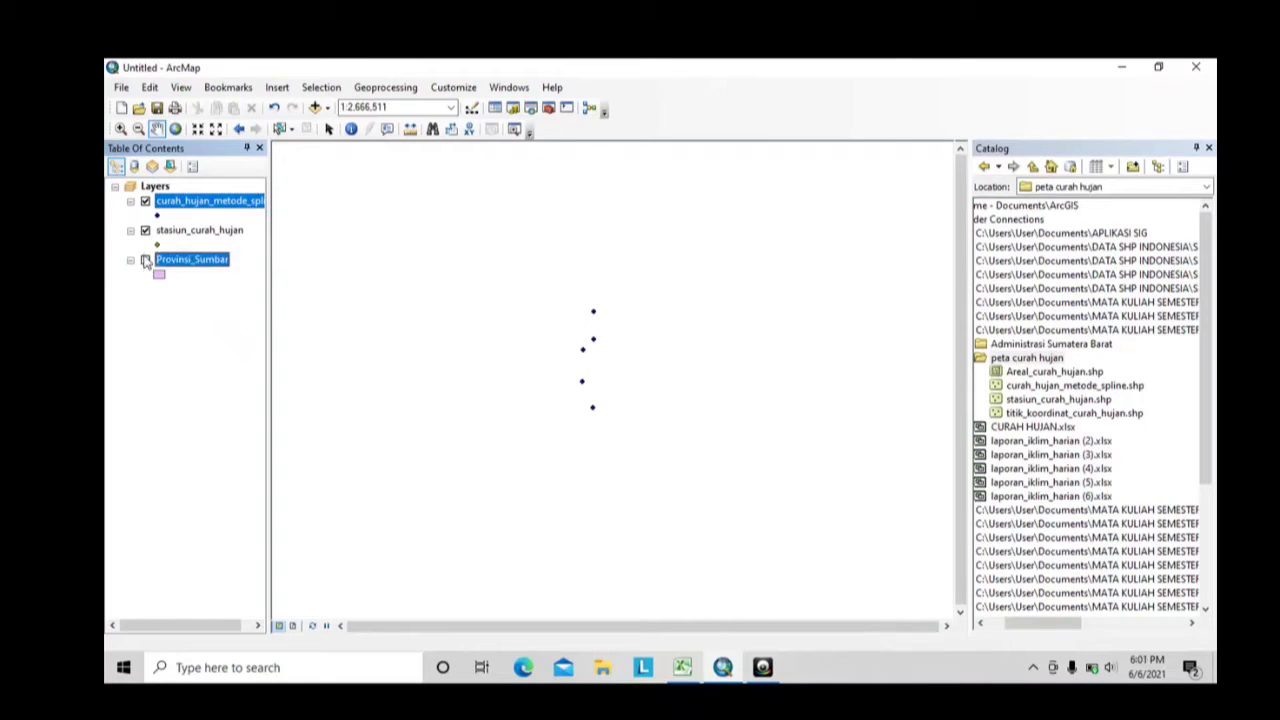
left_click(170, 201)
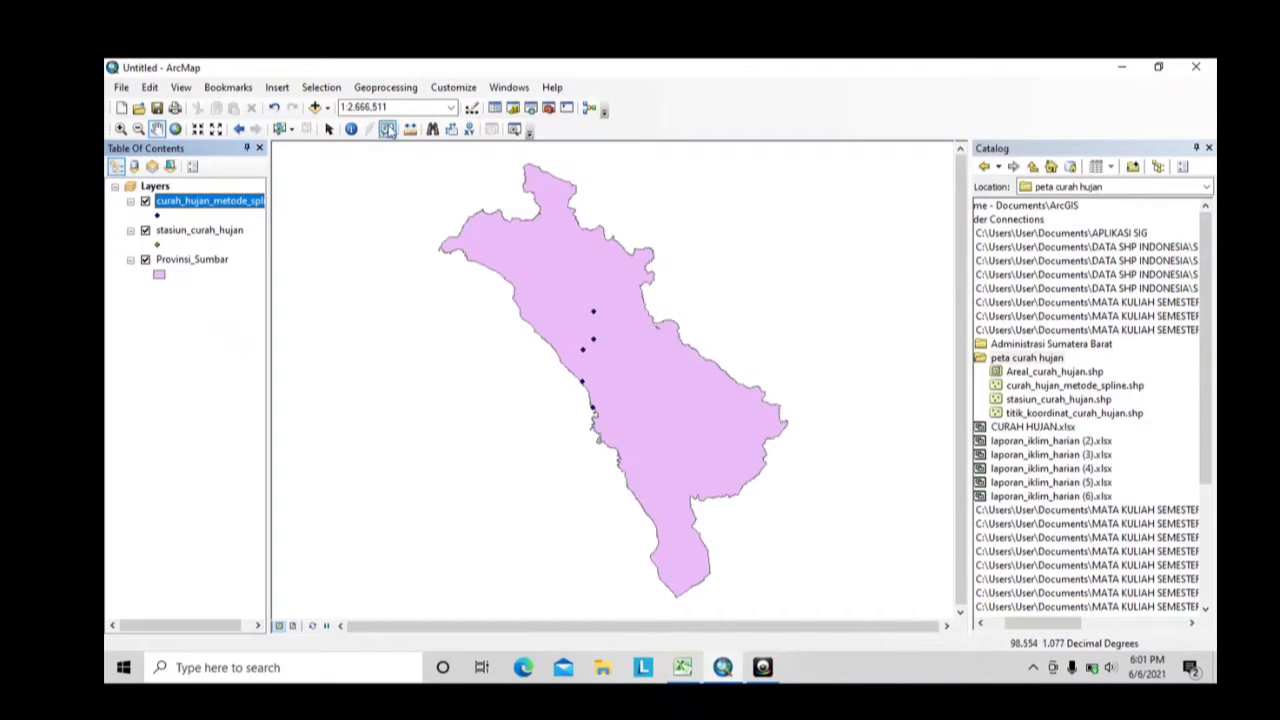
Open the Spline tool from the Interpolation toolset of the Spatial Analyst Tools.
left_click(552, 113)
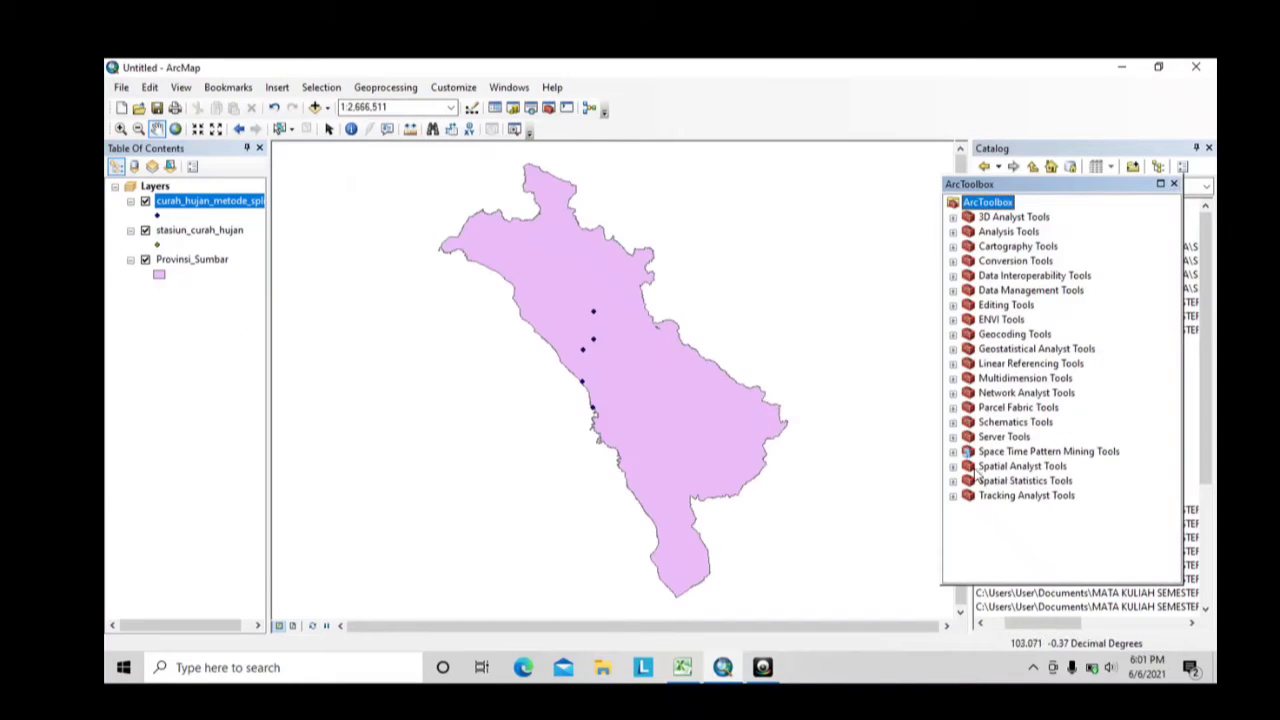
left_click(954, 467)
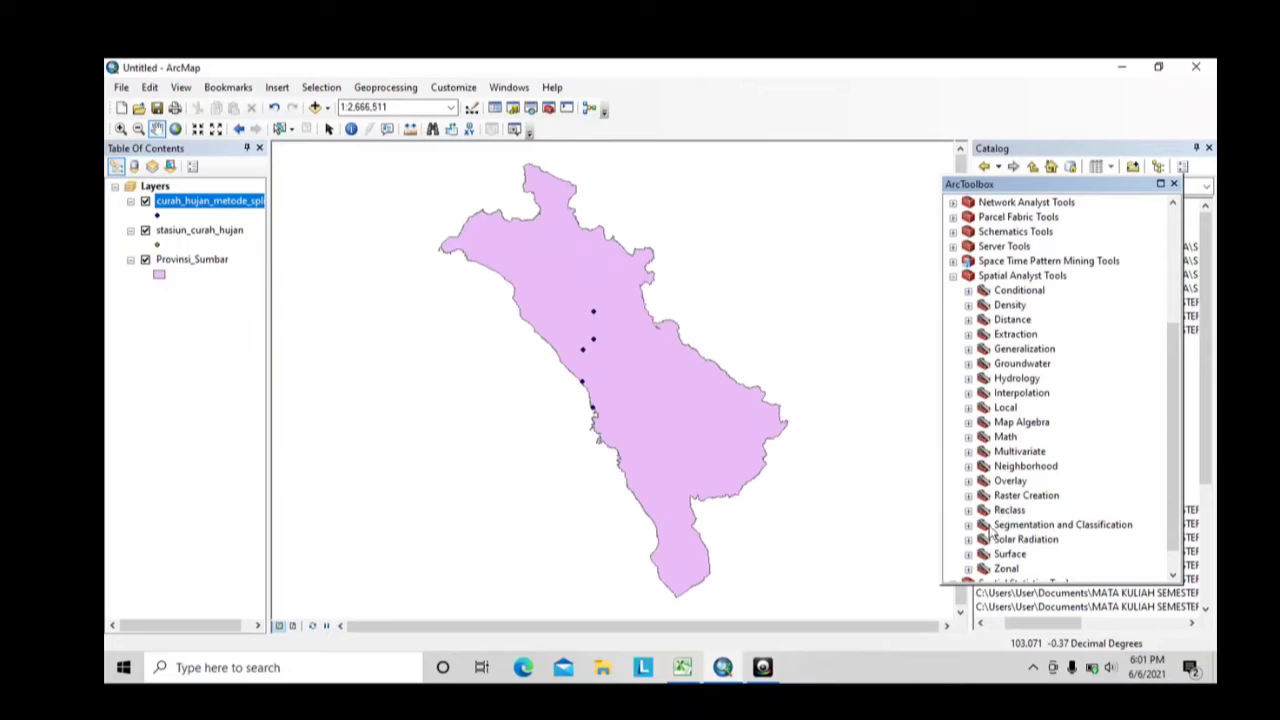
left_click(968, 393)
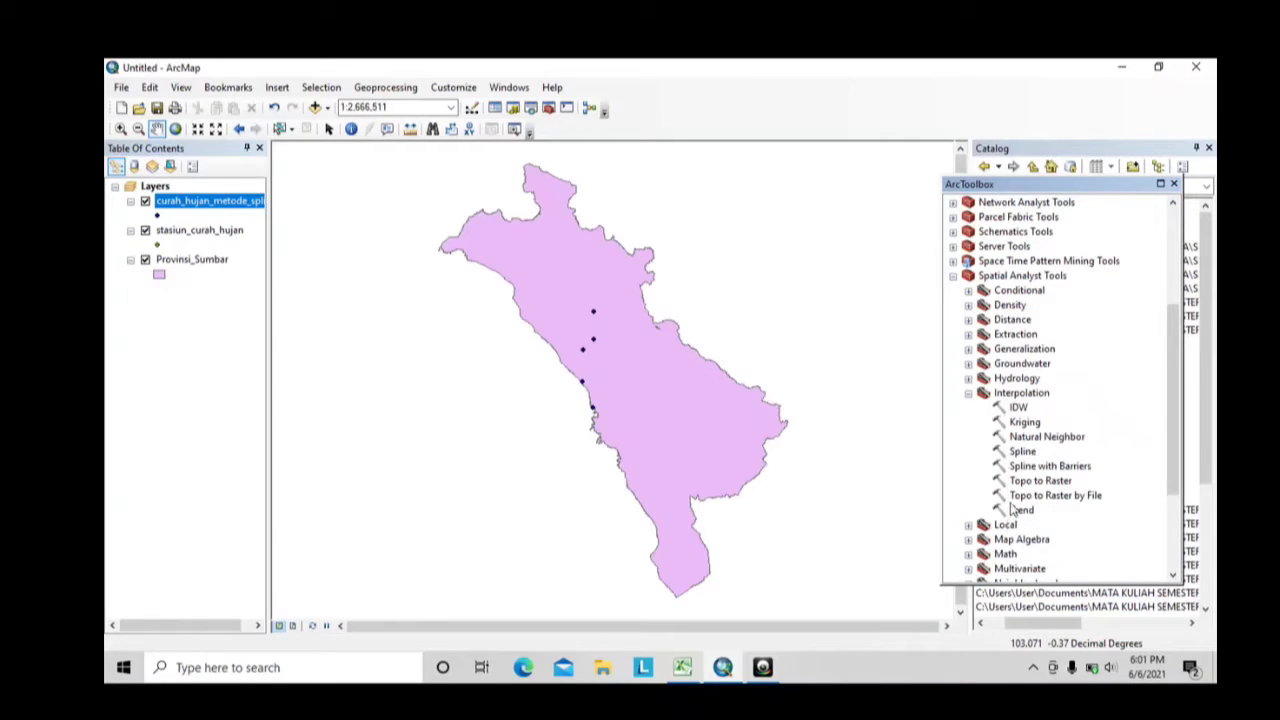
left_click(1022, 451)
double_click(1022, 451)
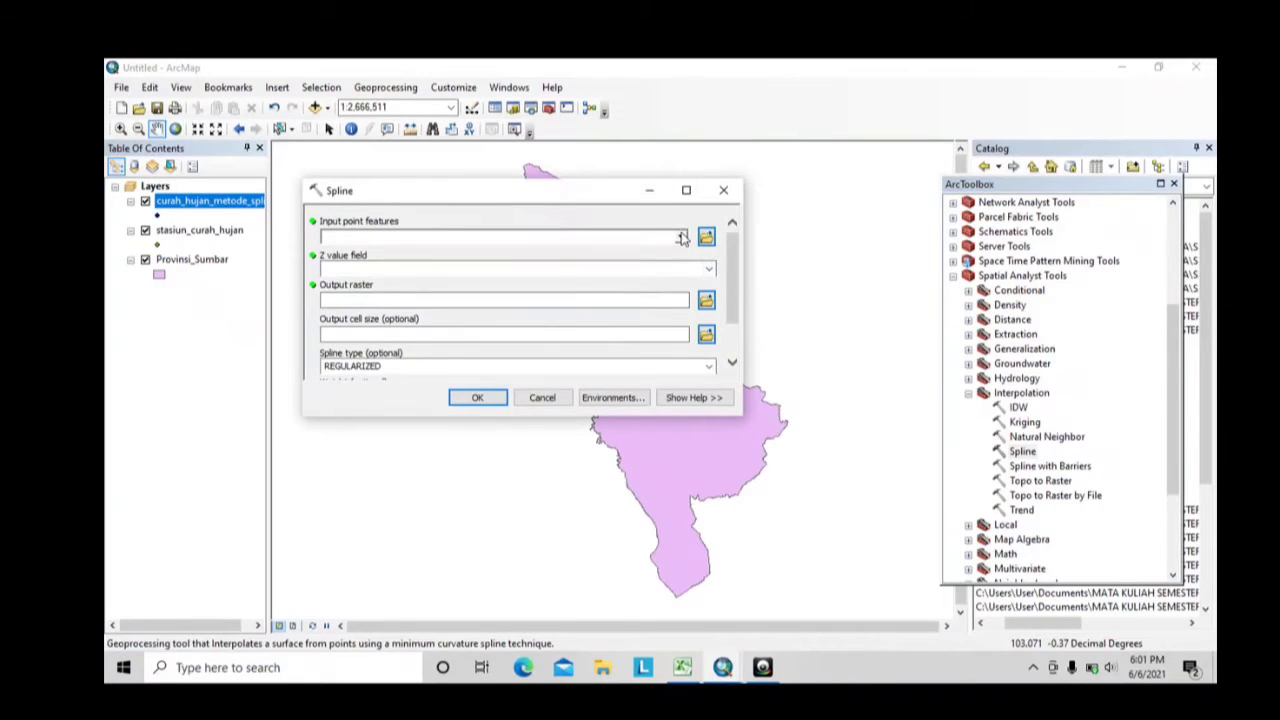
Set the Spline input point features to curah_hujan_metode_spline and the Z value field to curah_huja.
left_click(680, 237)
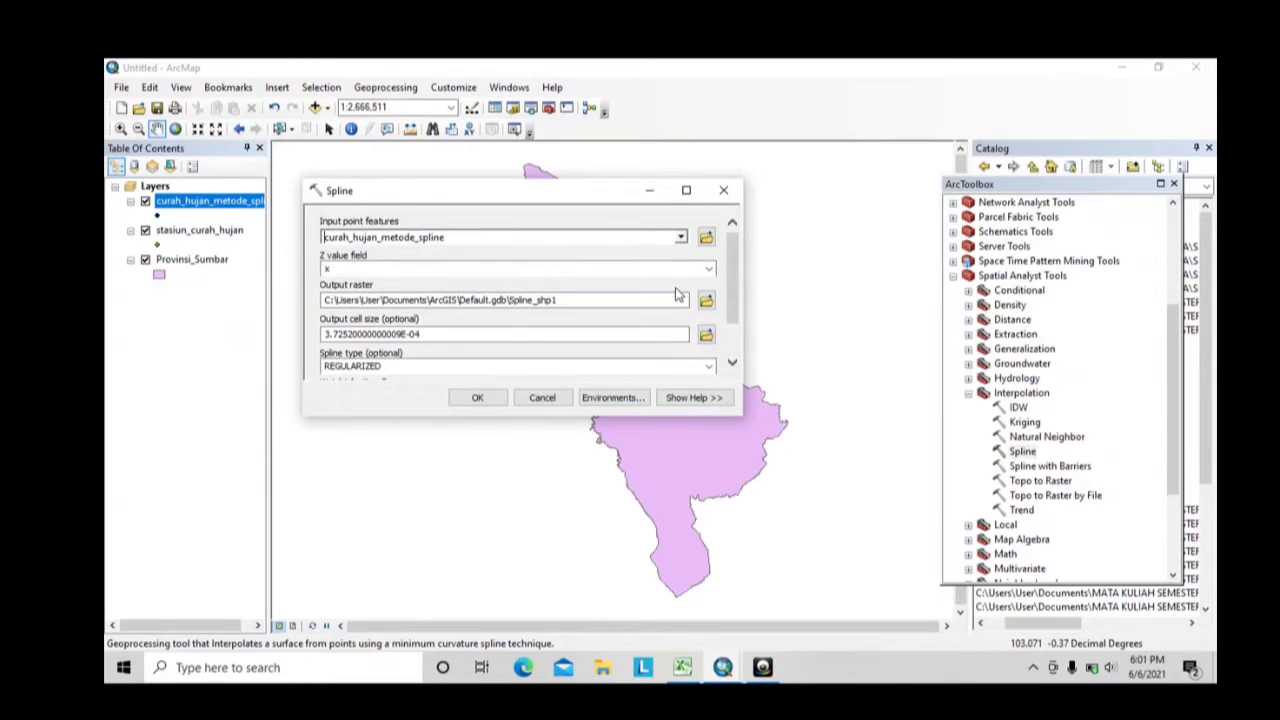
left_click(707, 270)
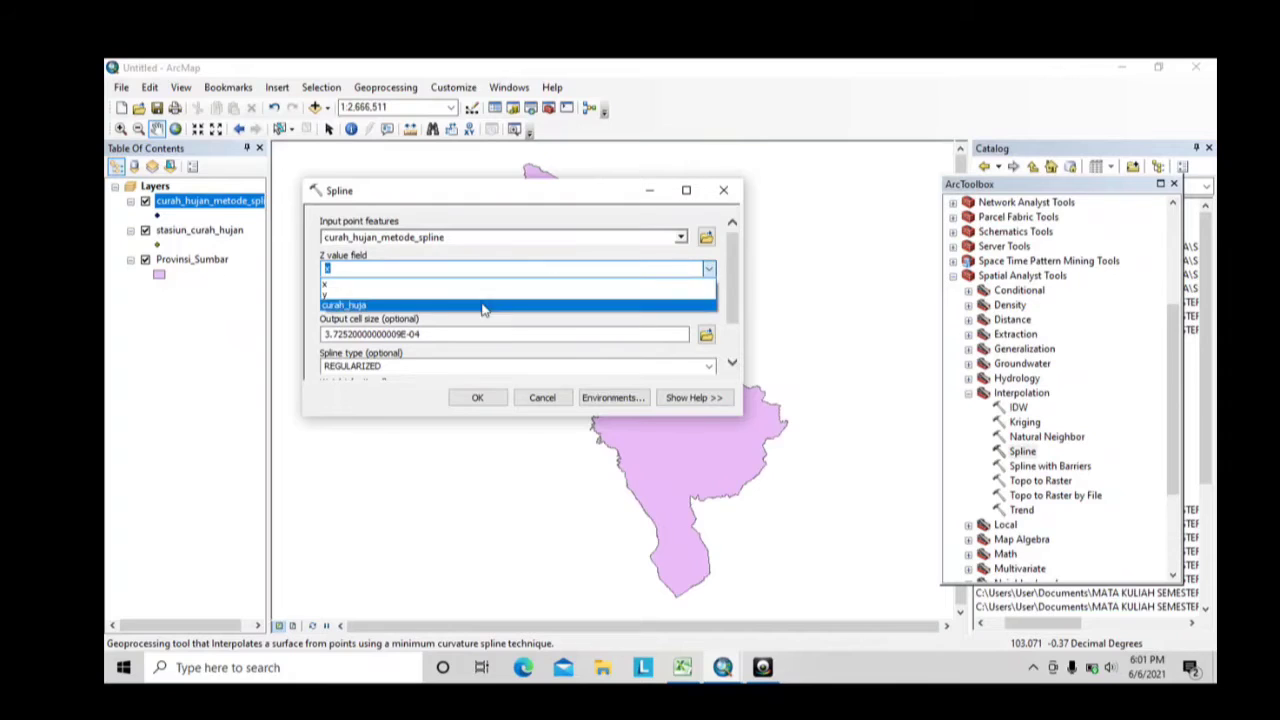
left_click(340, 306)
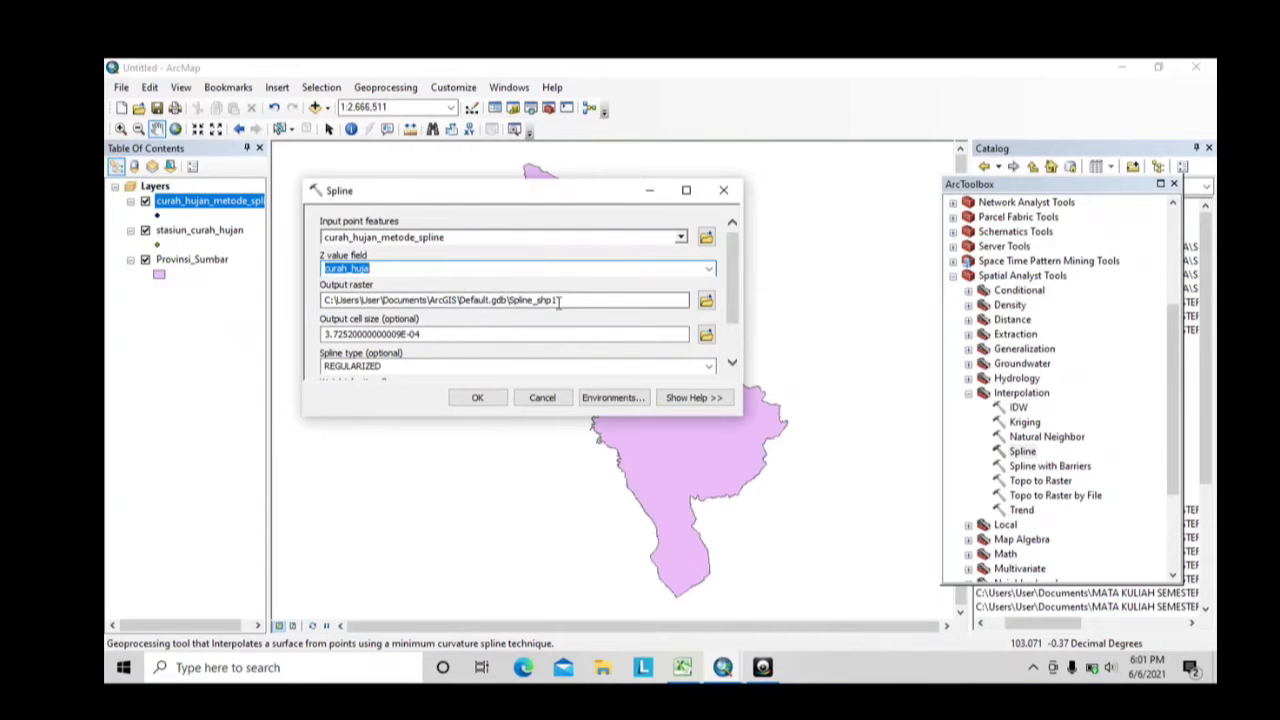
Set the Spline output raster to spline in the peta curah hujan folder and the spline type to TENSION.
left_click(707, 302)
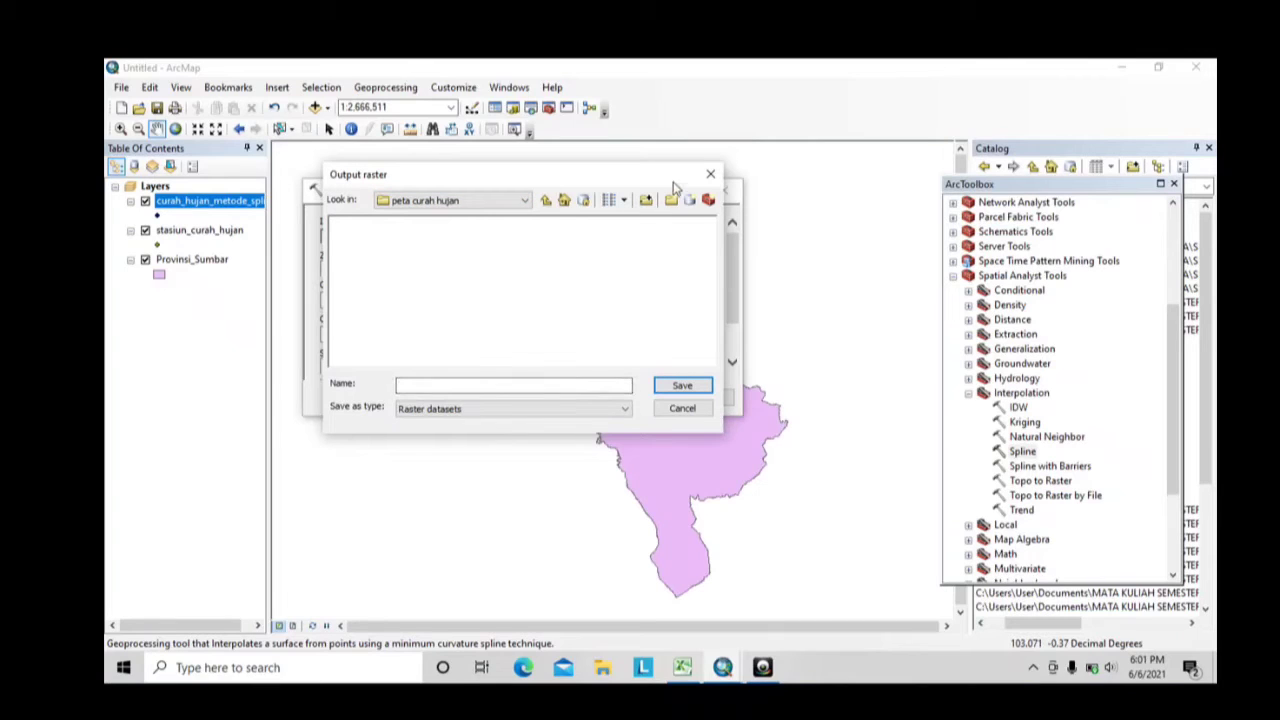
left_click(710, 174)
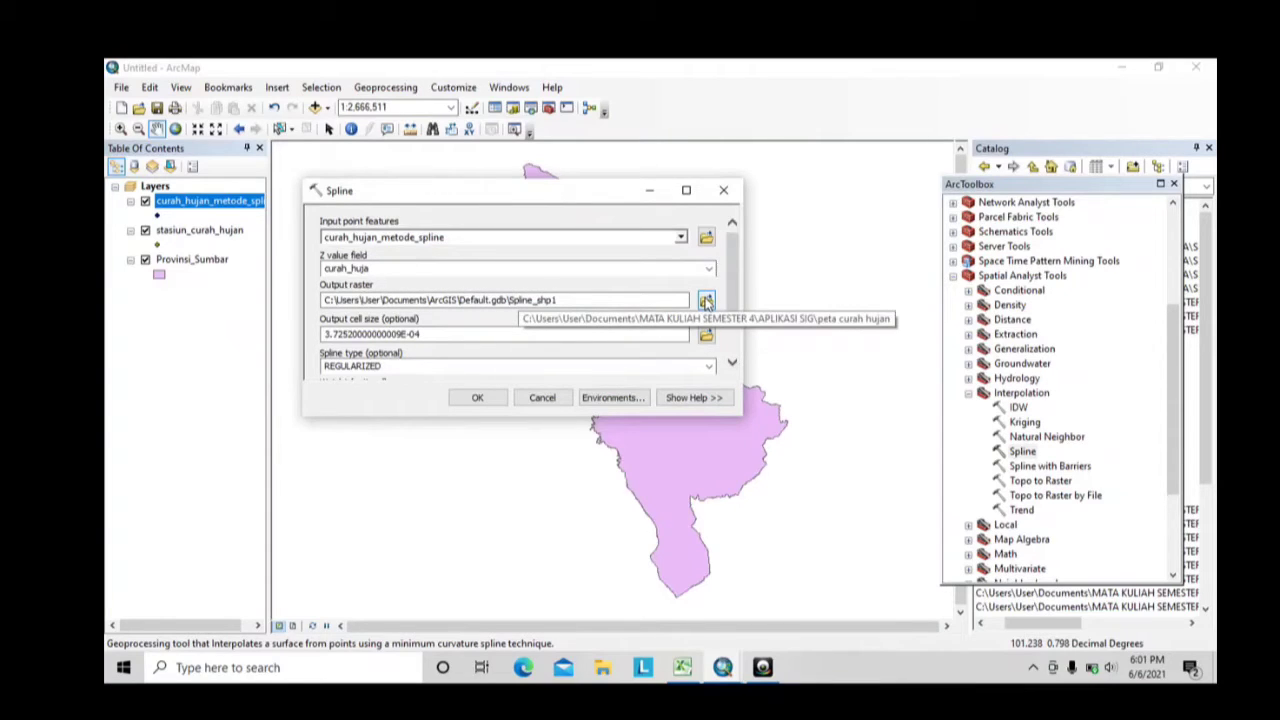
left_click(706, 302)
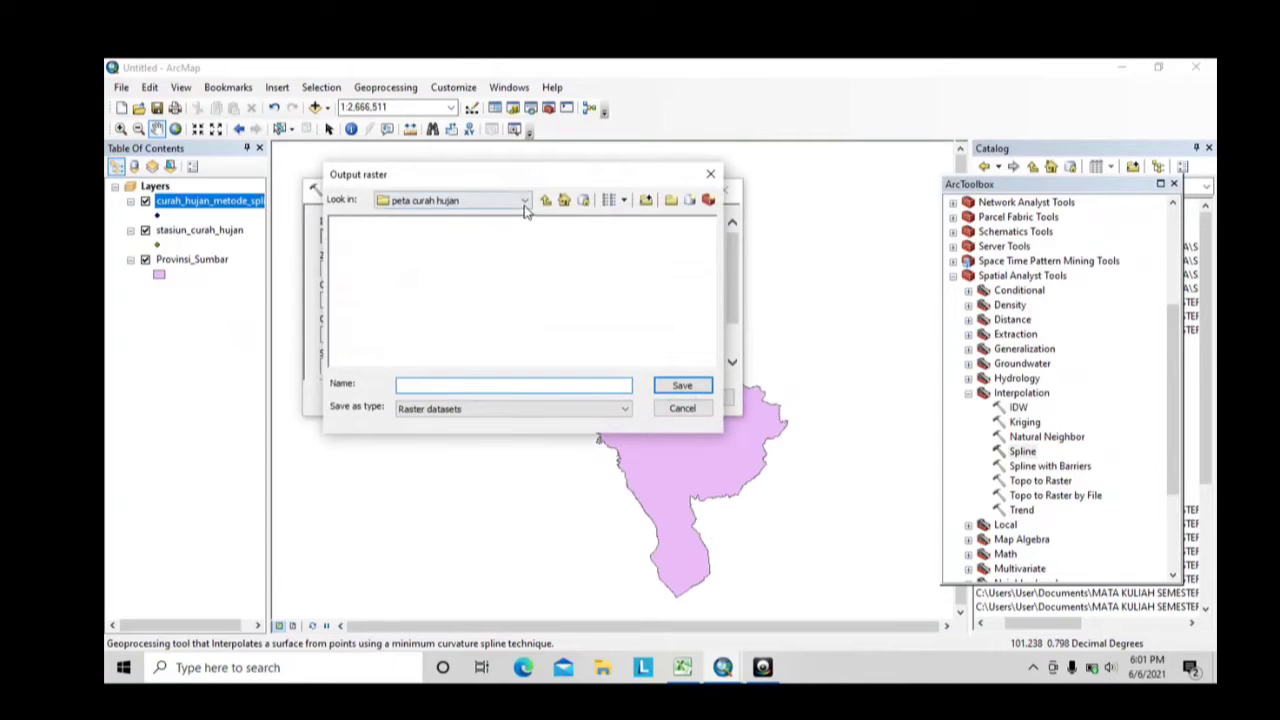
left_click(525, 203)
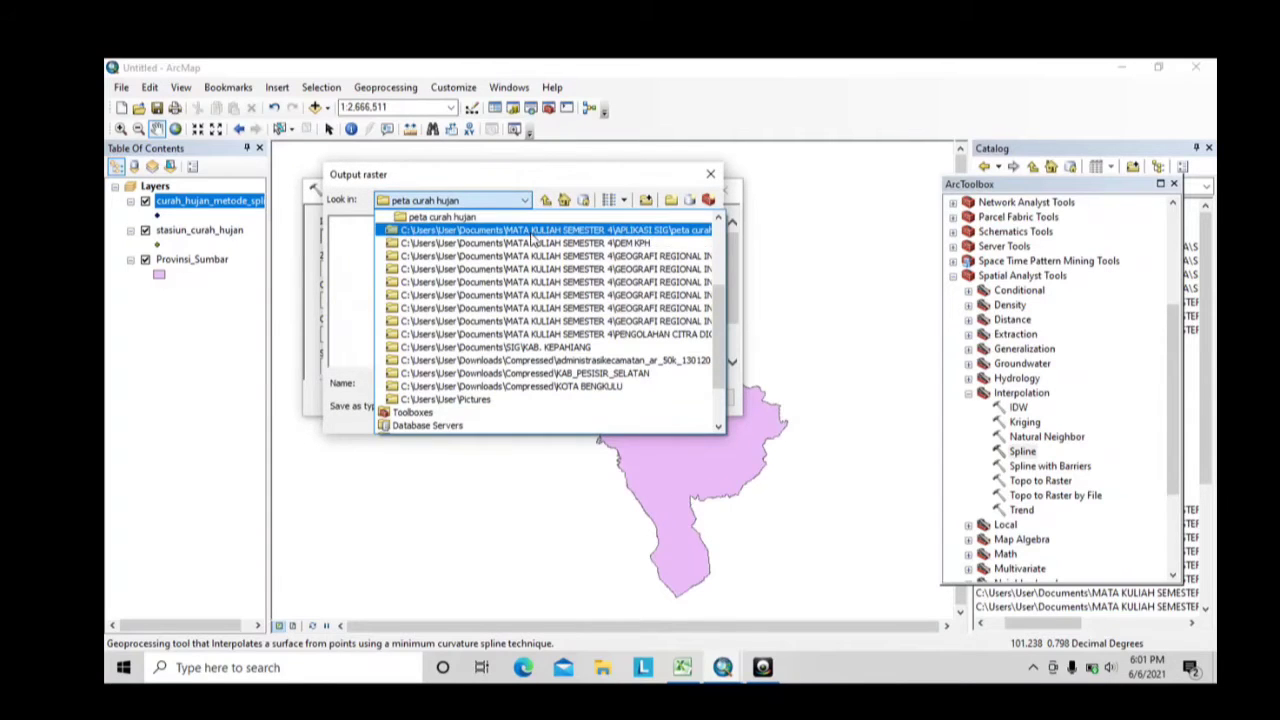
left_click(533, 233)
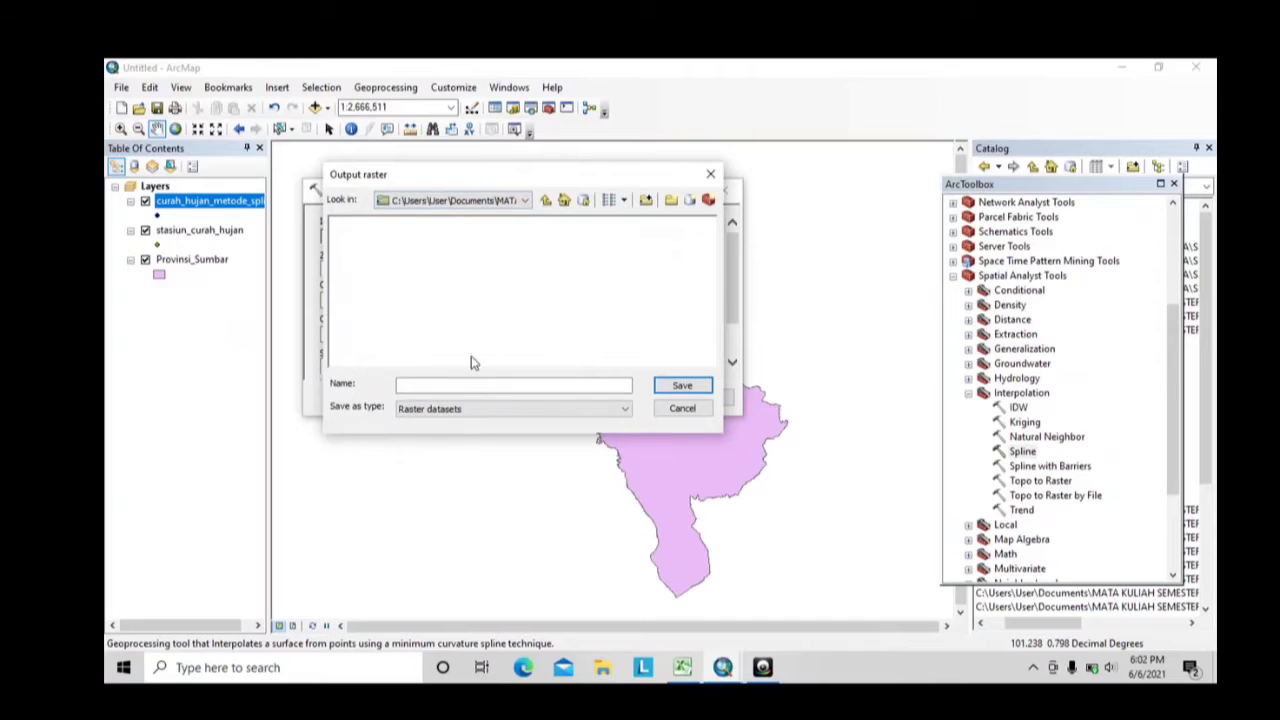
left_click(475, 385)
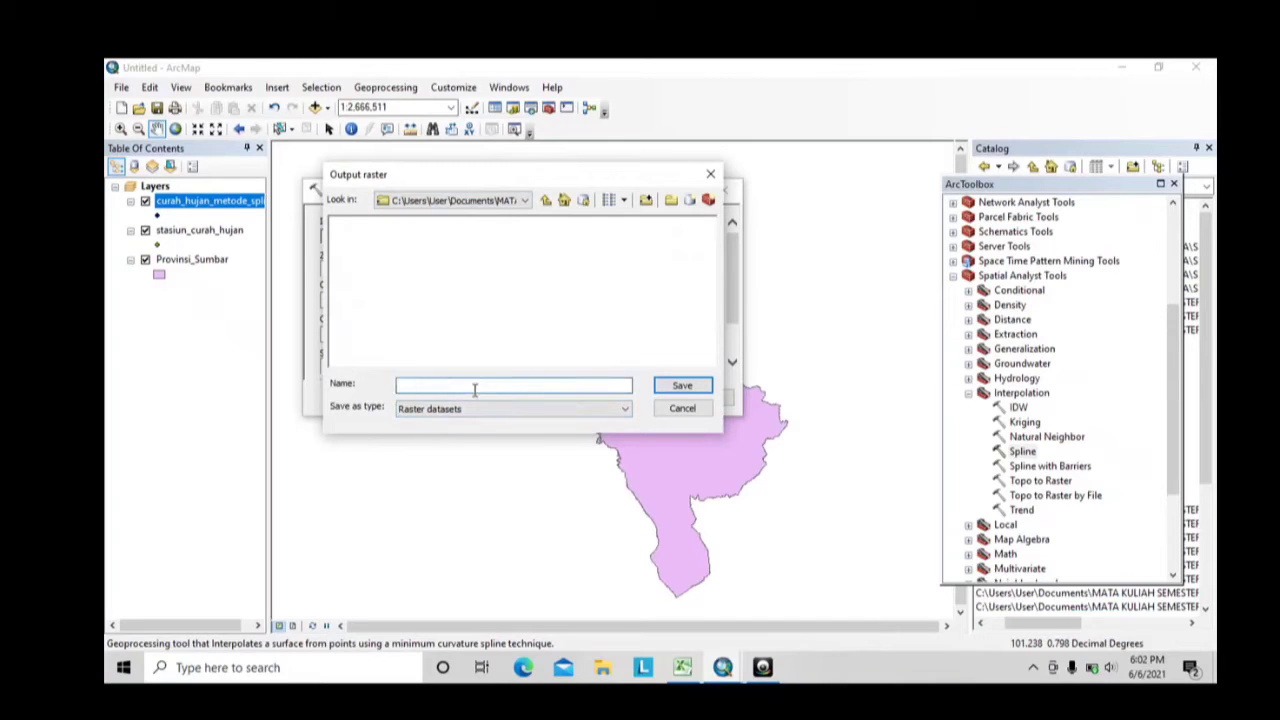
type("spline")
left_click(684, 387)
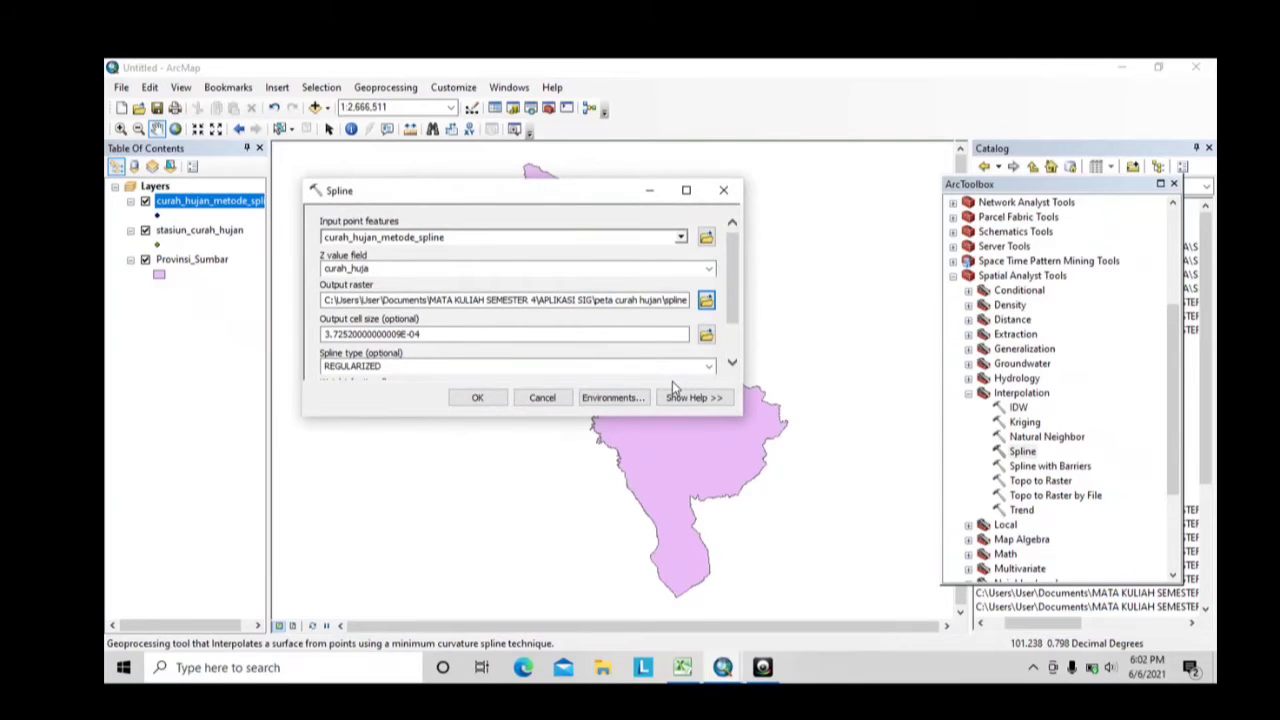
scroll(514, 338, "down", 2)
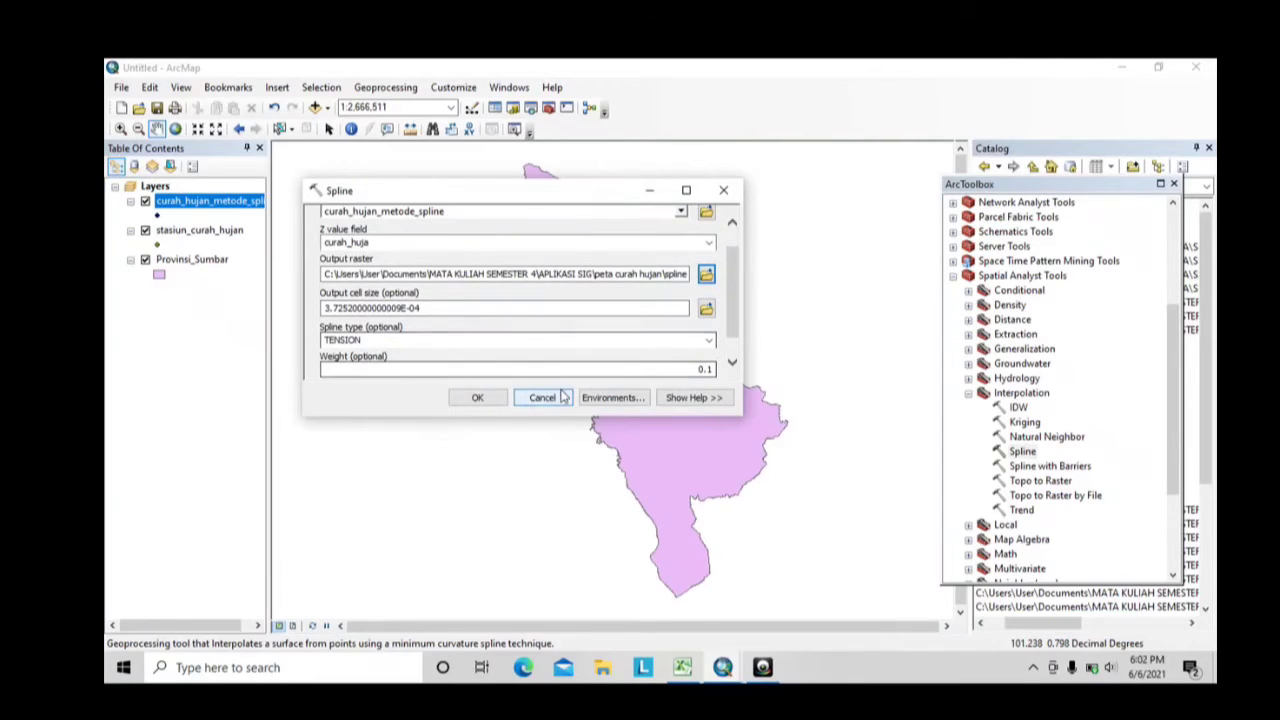
Set the Spline processing extent to the same as layer Provinsi_Sumbar and run the interpolation.
left_click(610, 397)
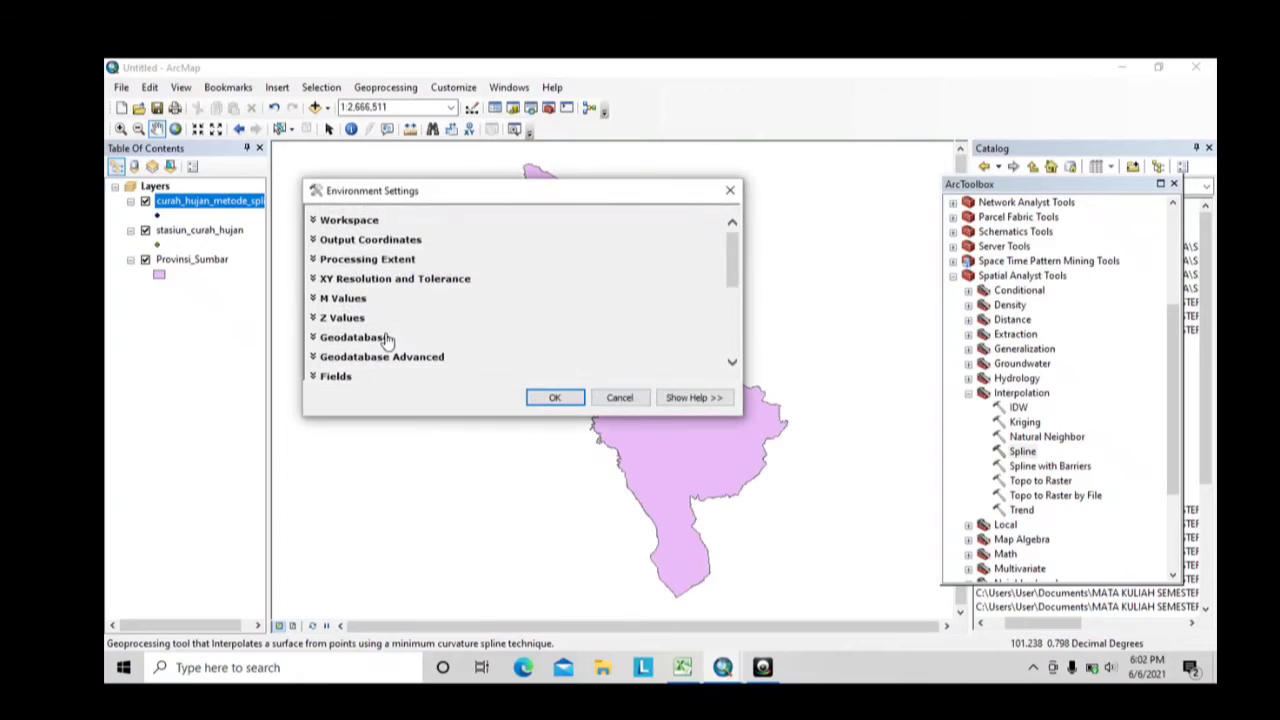
left_click(368, 259)
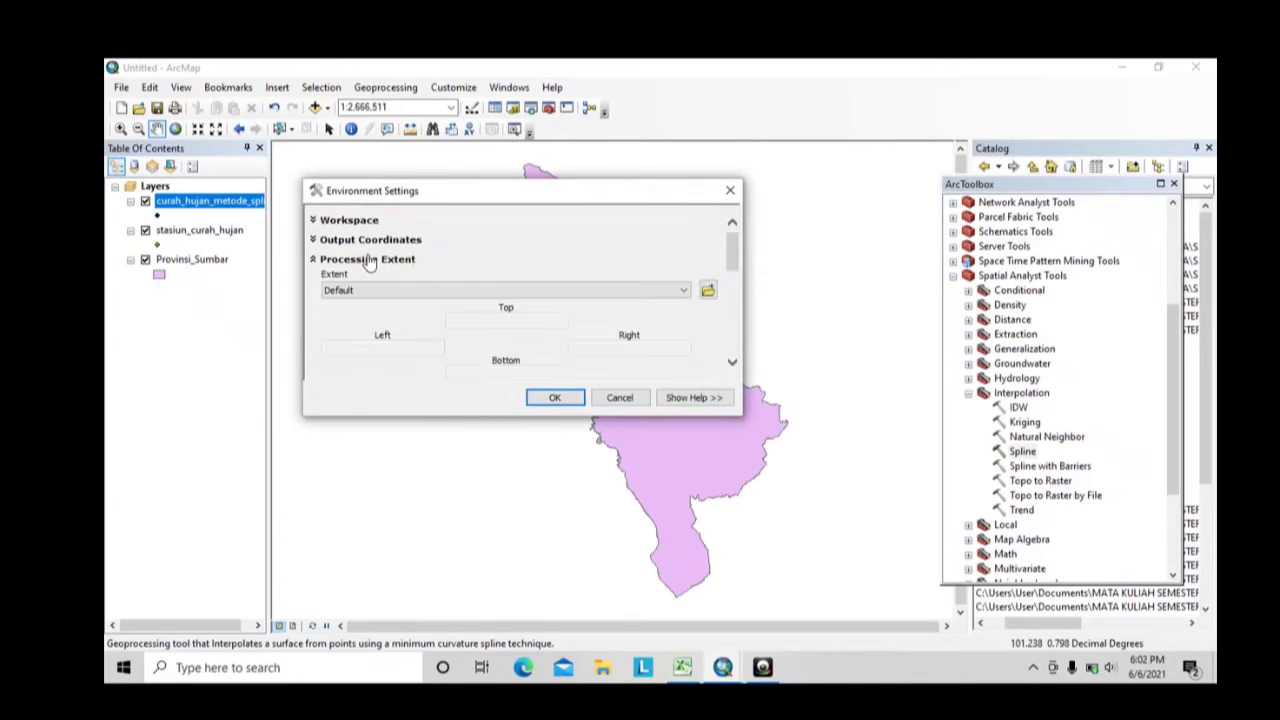
left_click(515, 290)
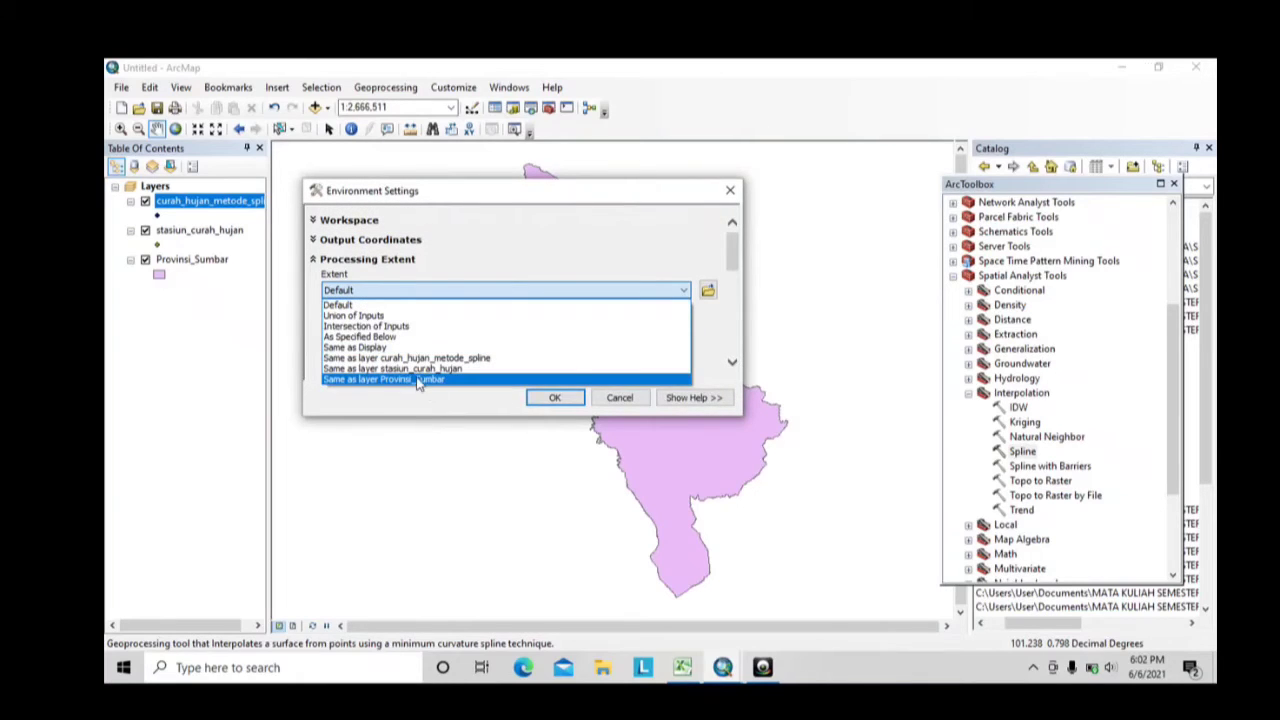
left_click(418, 379)
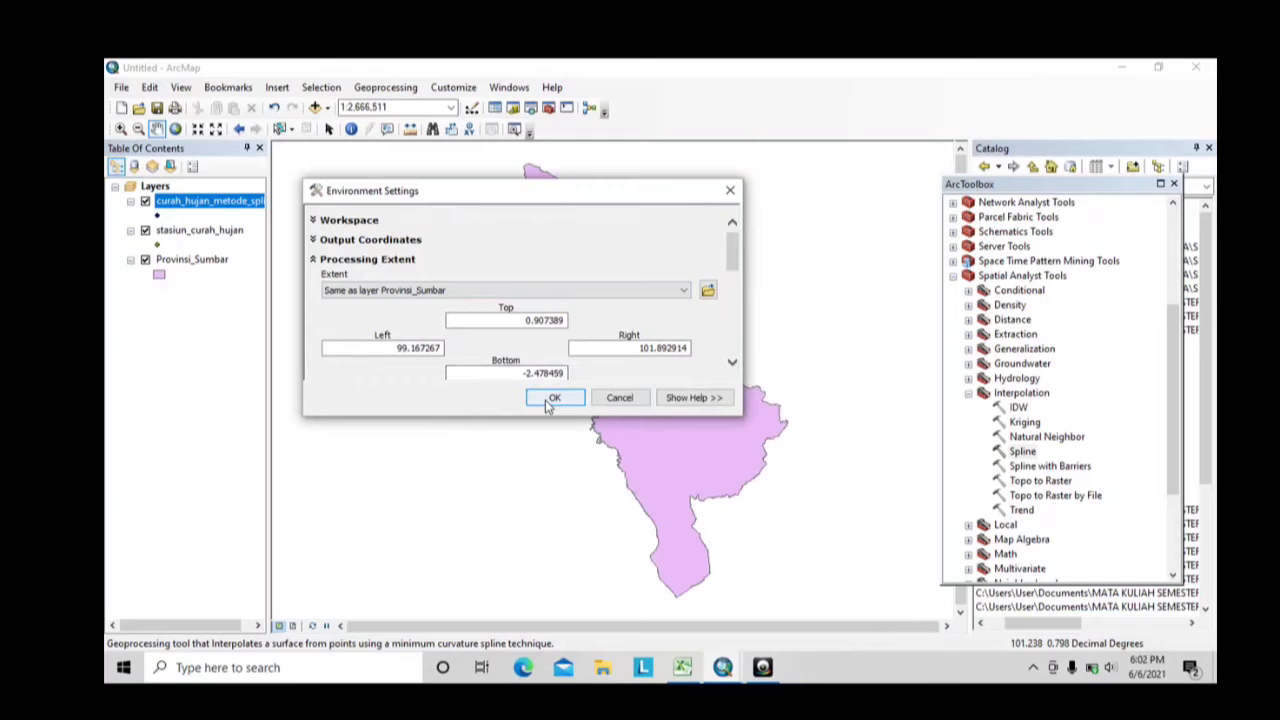
left_click(545, 398)
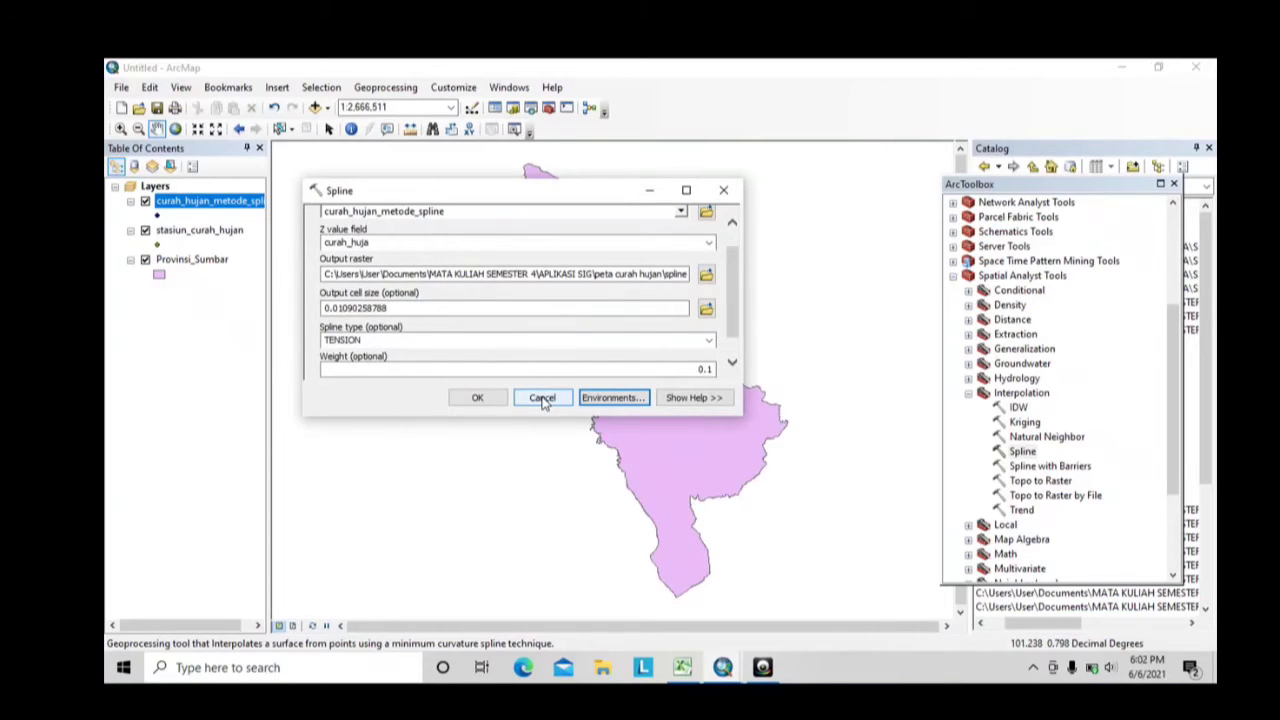
left_click(477, 397)
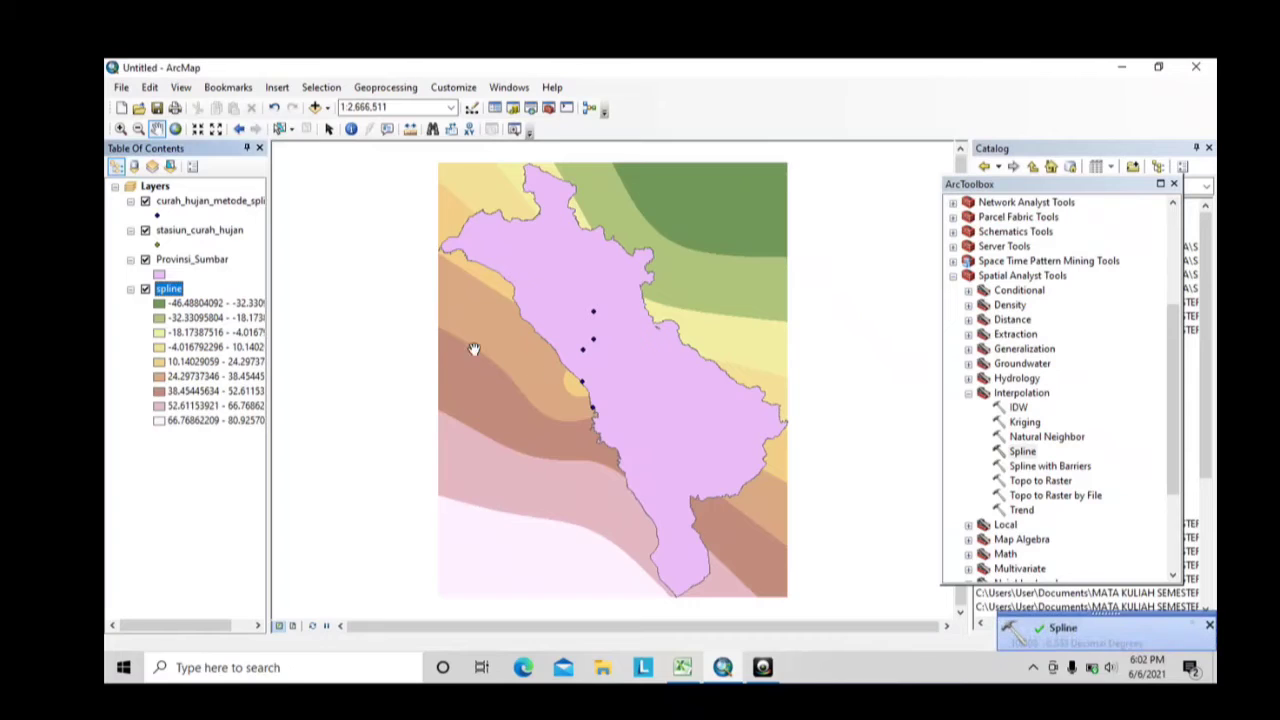
Change the Provinsi_Sumbar layer symbol to Hollow with an outline width of 1.
right_click(163, 273)
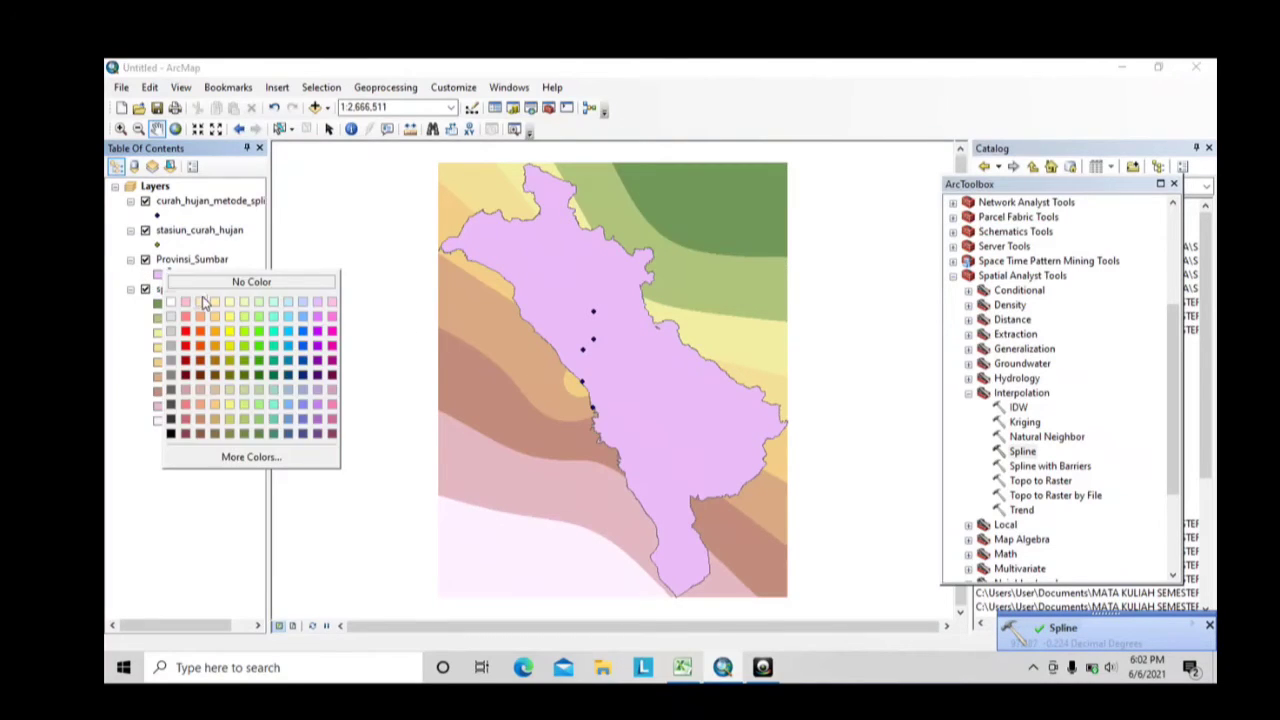
left_click(158, 274)
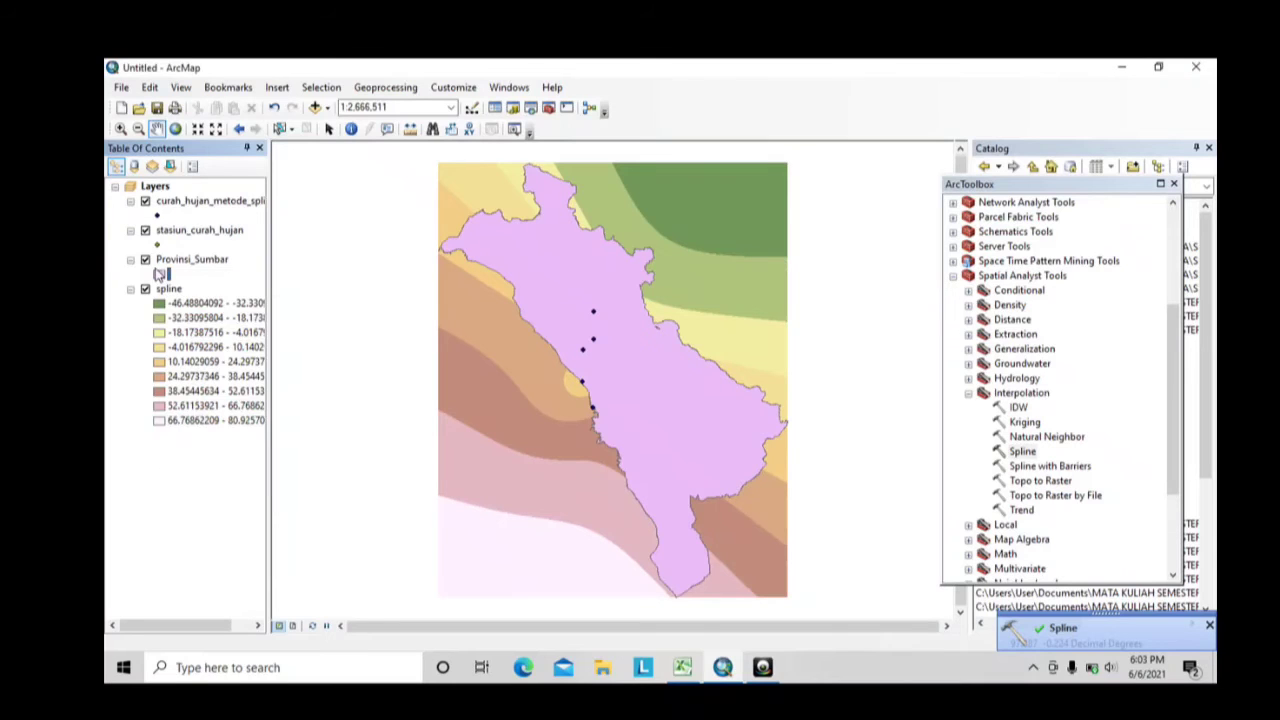
double_click(158, 274)
left_click(497, 332)
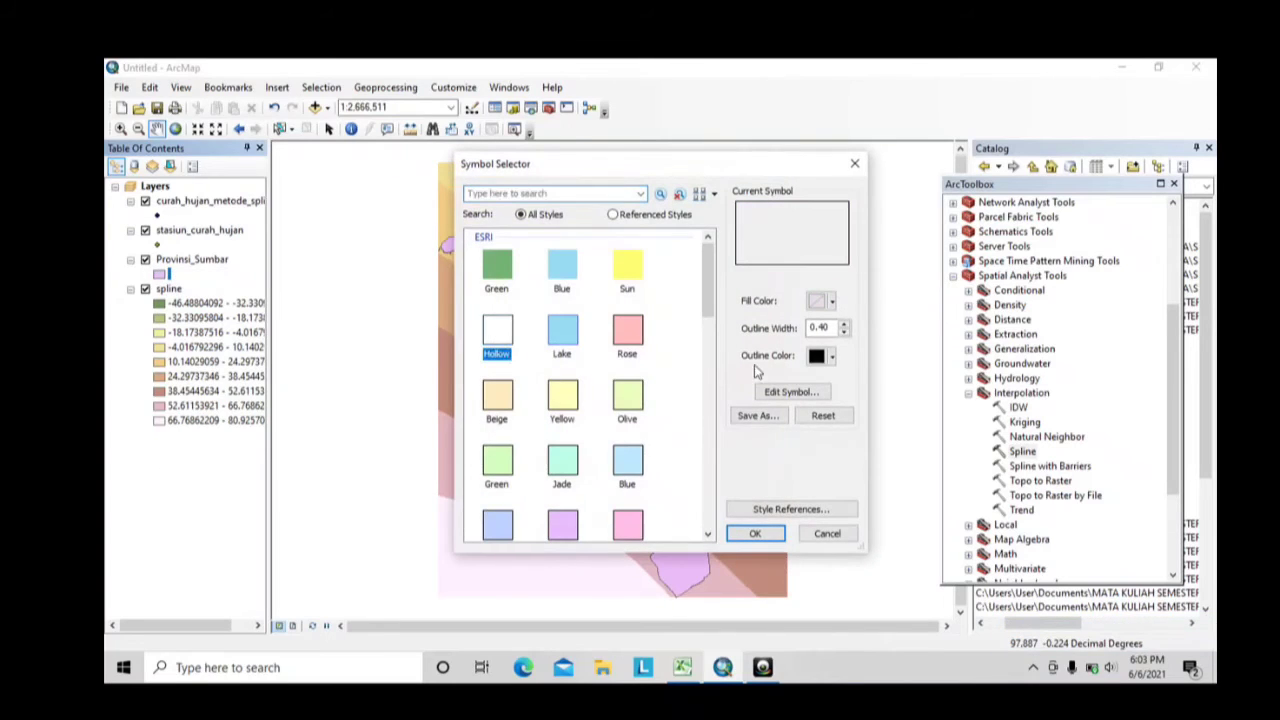
left_click(844, 323)
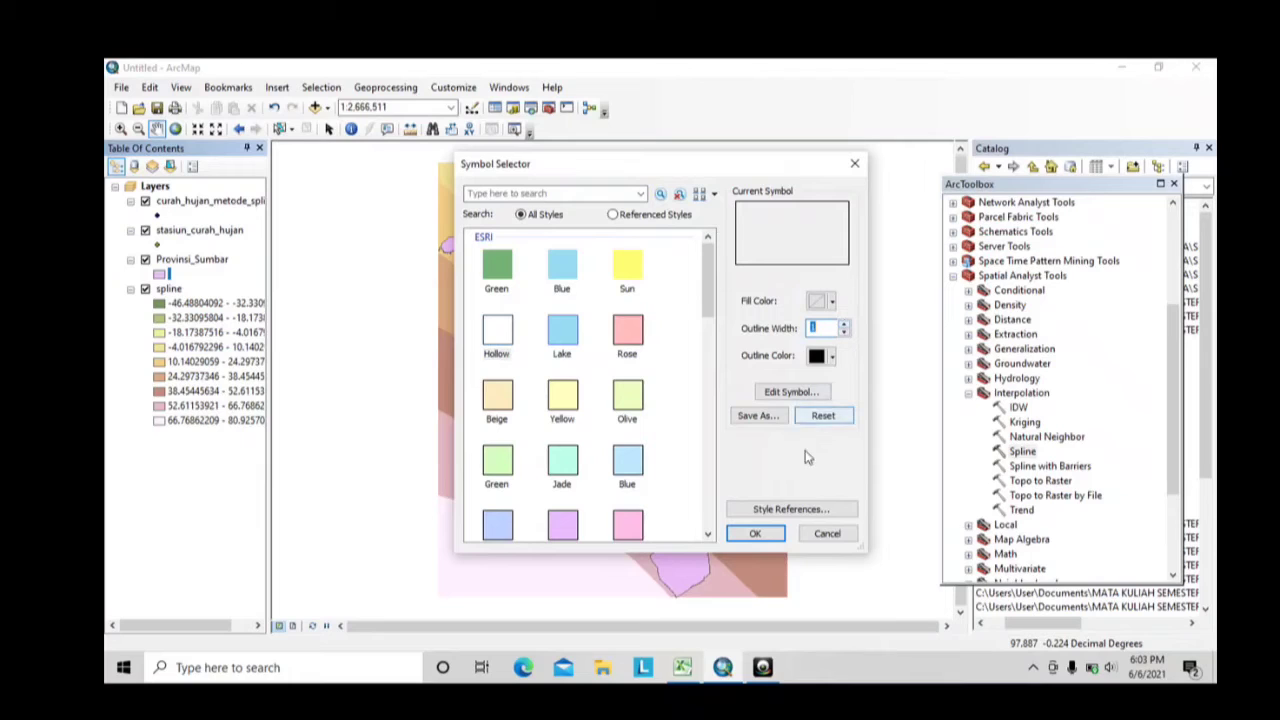
left_click(755, 533)
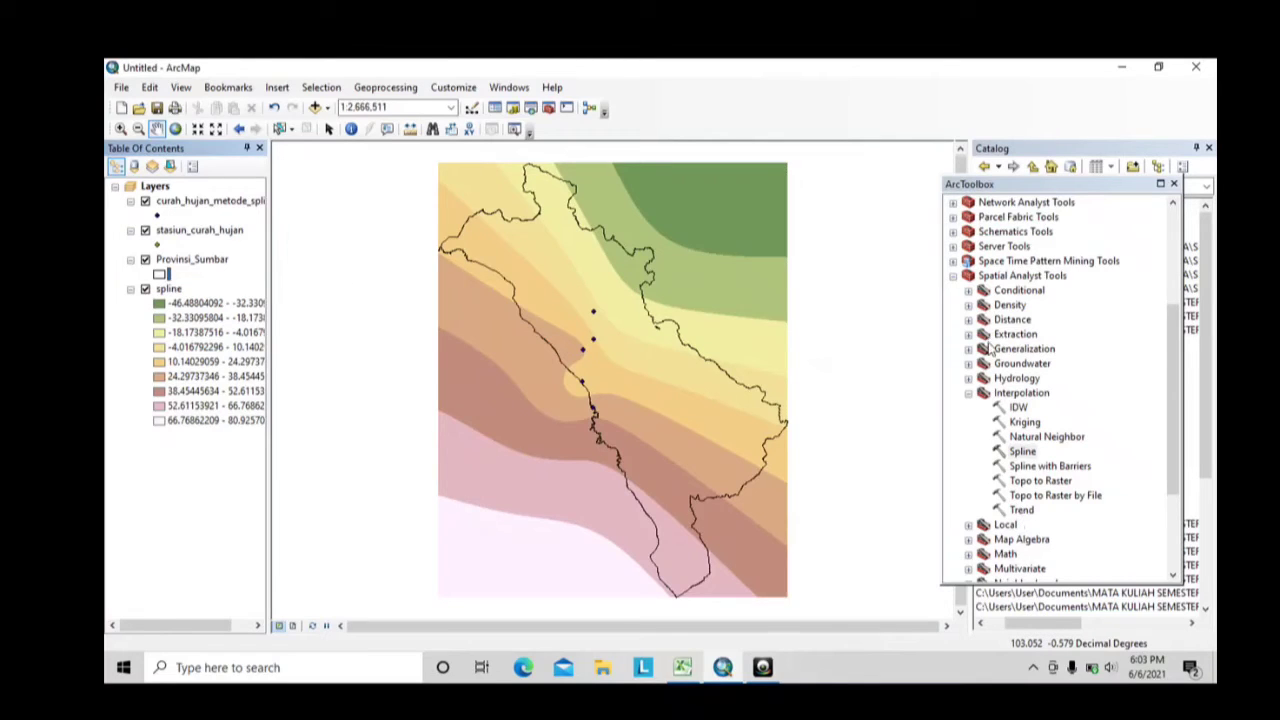
Expand the Extraction toolset of the Spatial Analyst Tools in ArcToolbox.
scroll(978, 297, "up", 1)
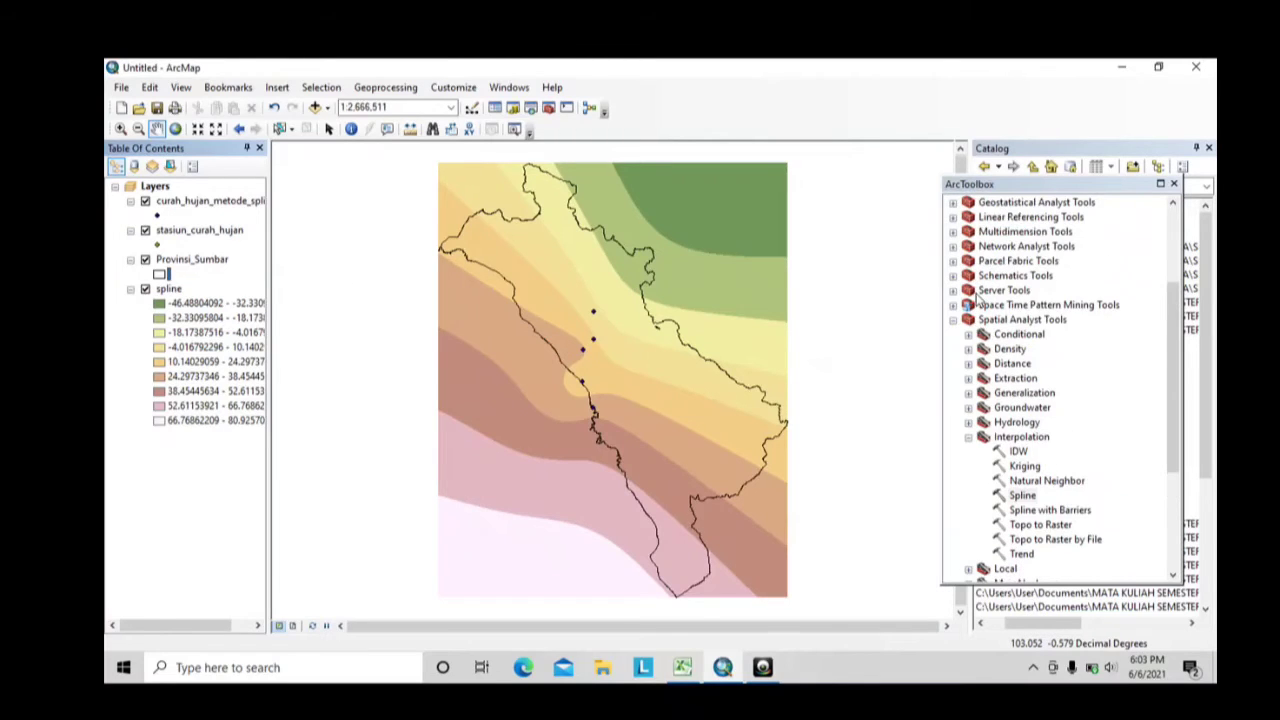
scroll(981, 325, "up", 1)
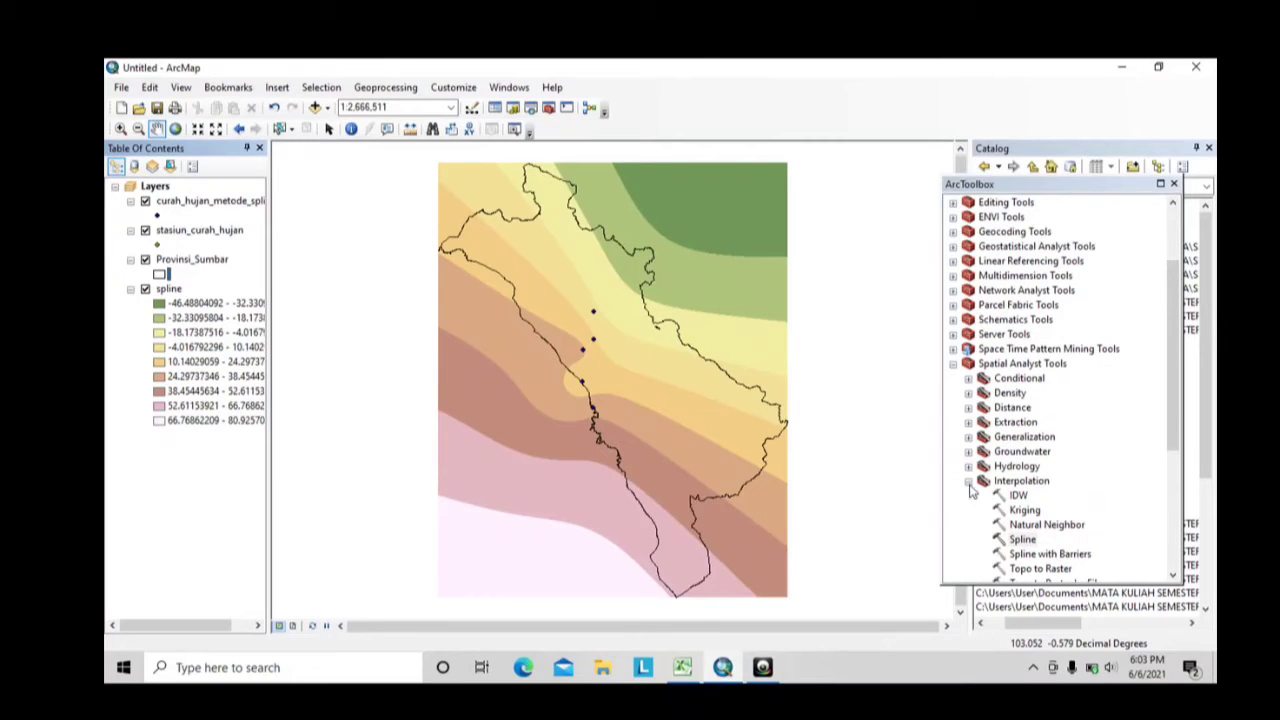
left_click(968, 423)
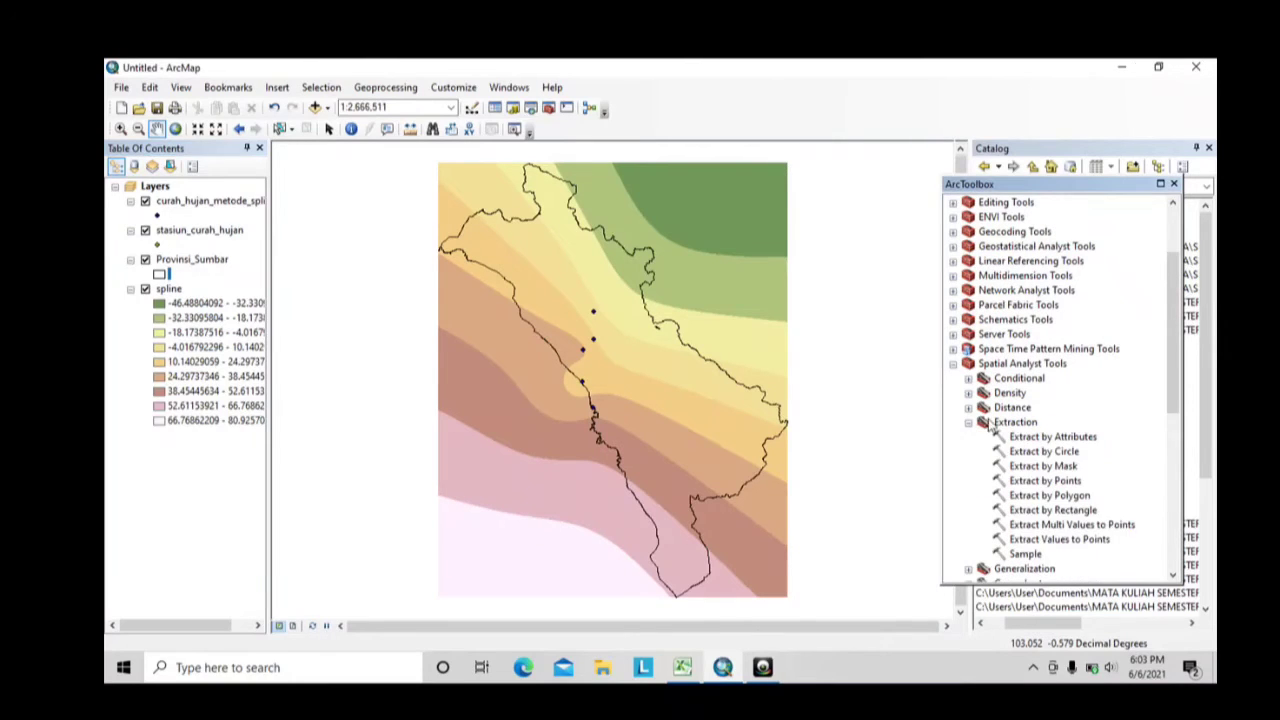
double_click(1040, 466)
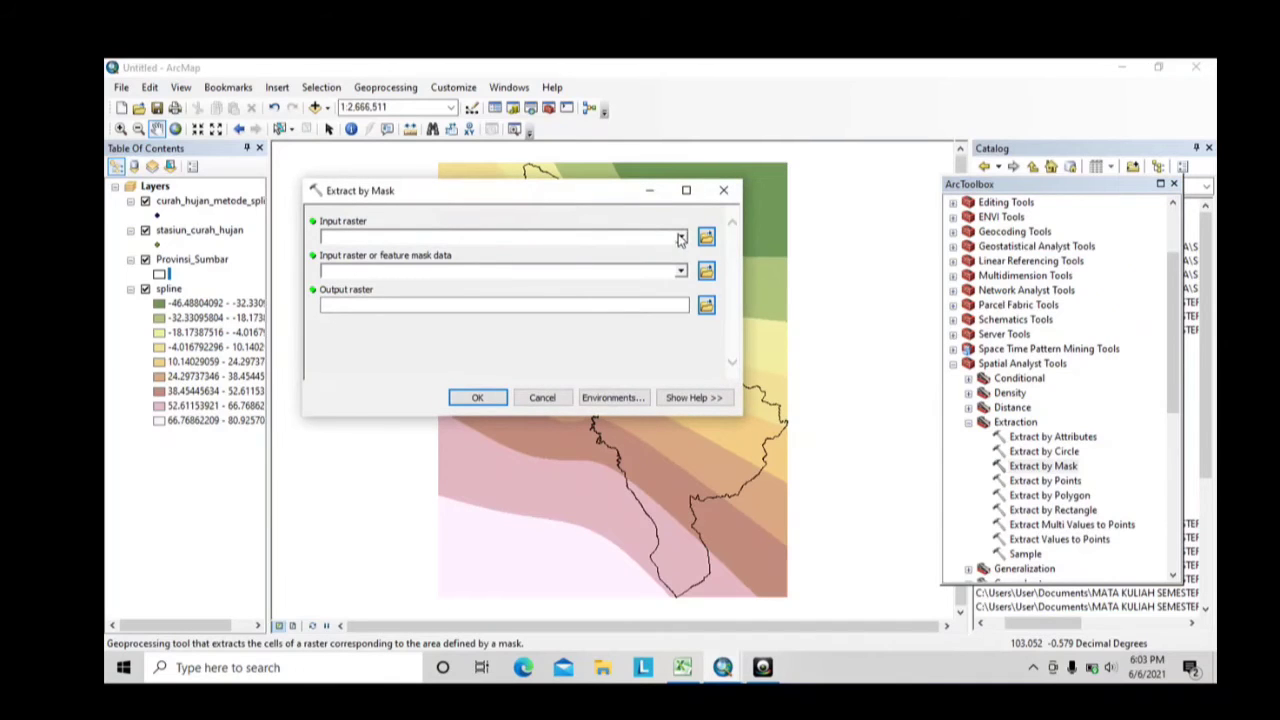
left_click(680, 237)
left_click(380, 254)
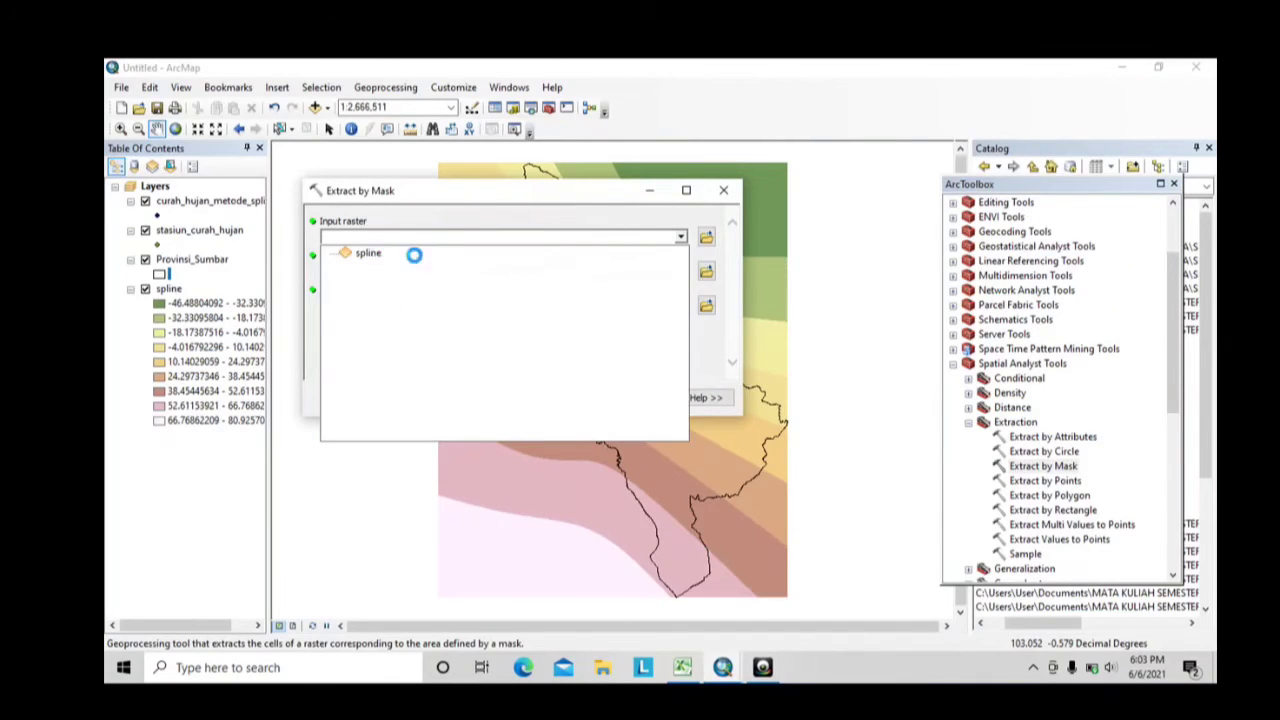
left_click(672, 270)
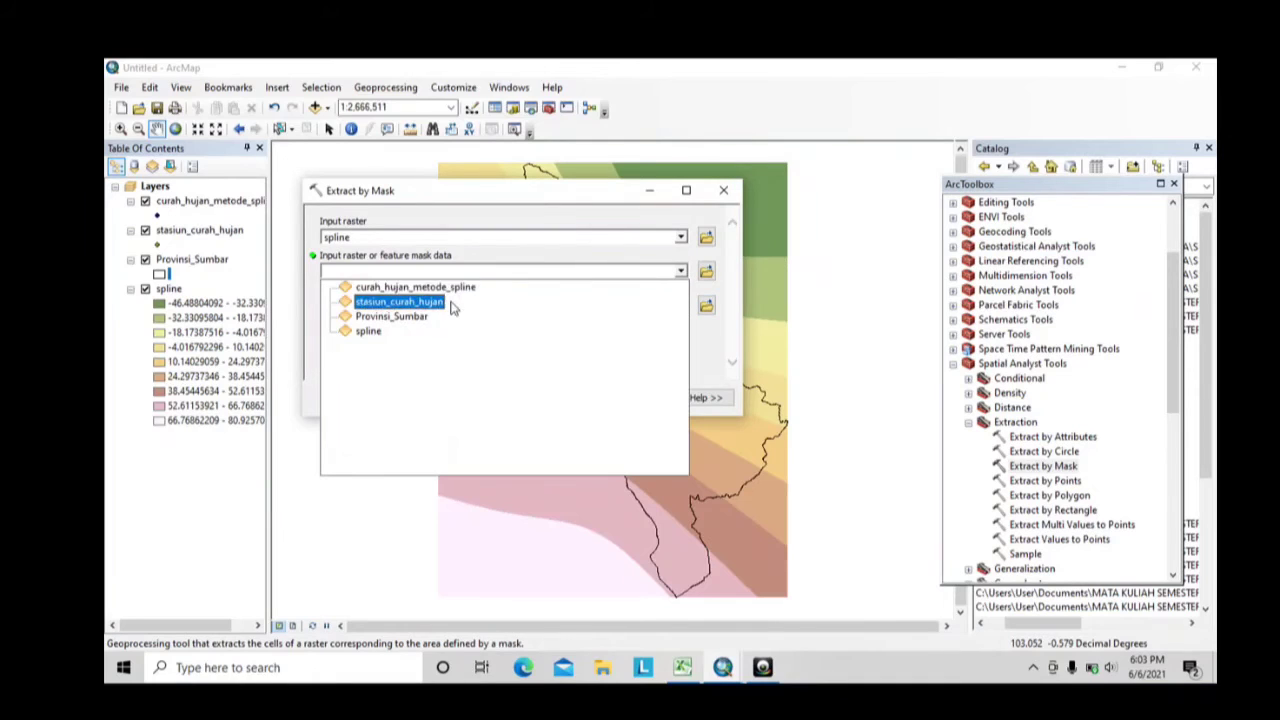
left_click(421, 315)
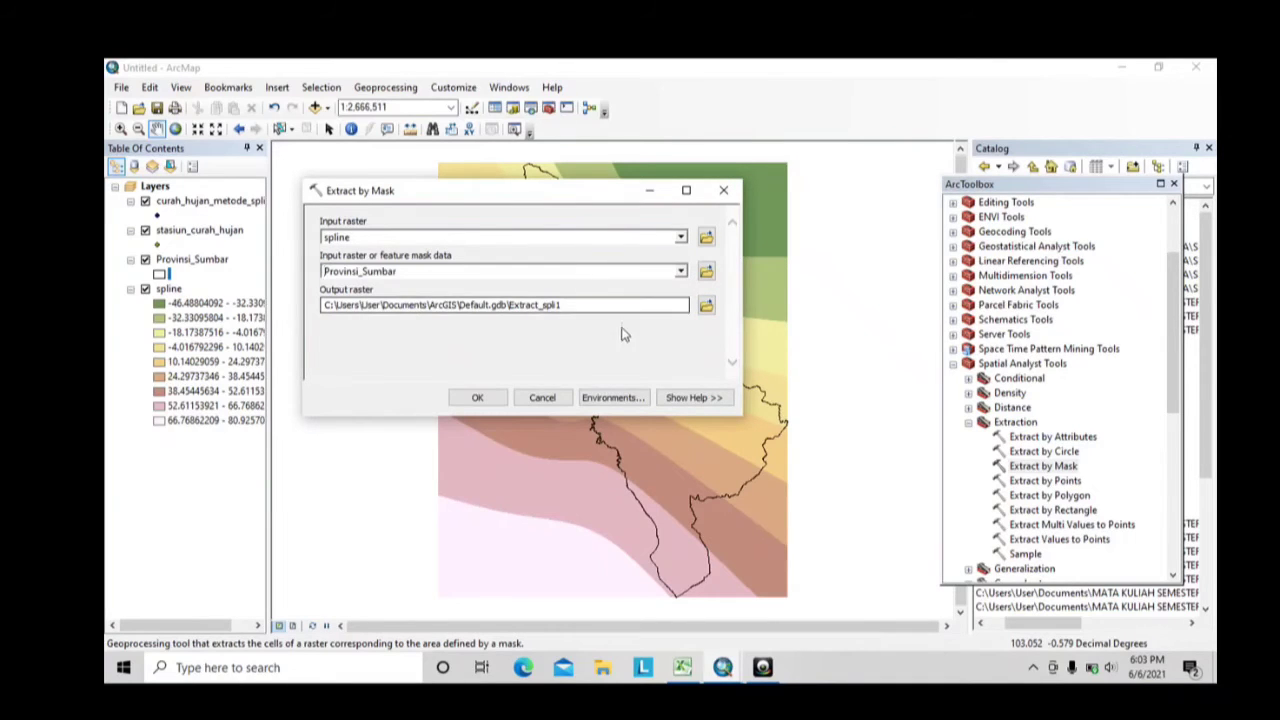
left_click(703, 305)
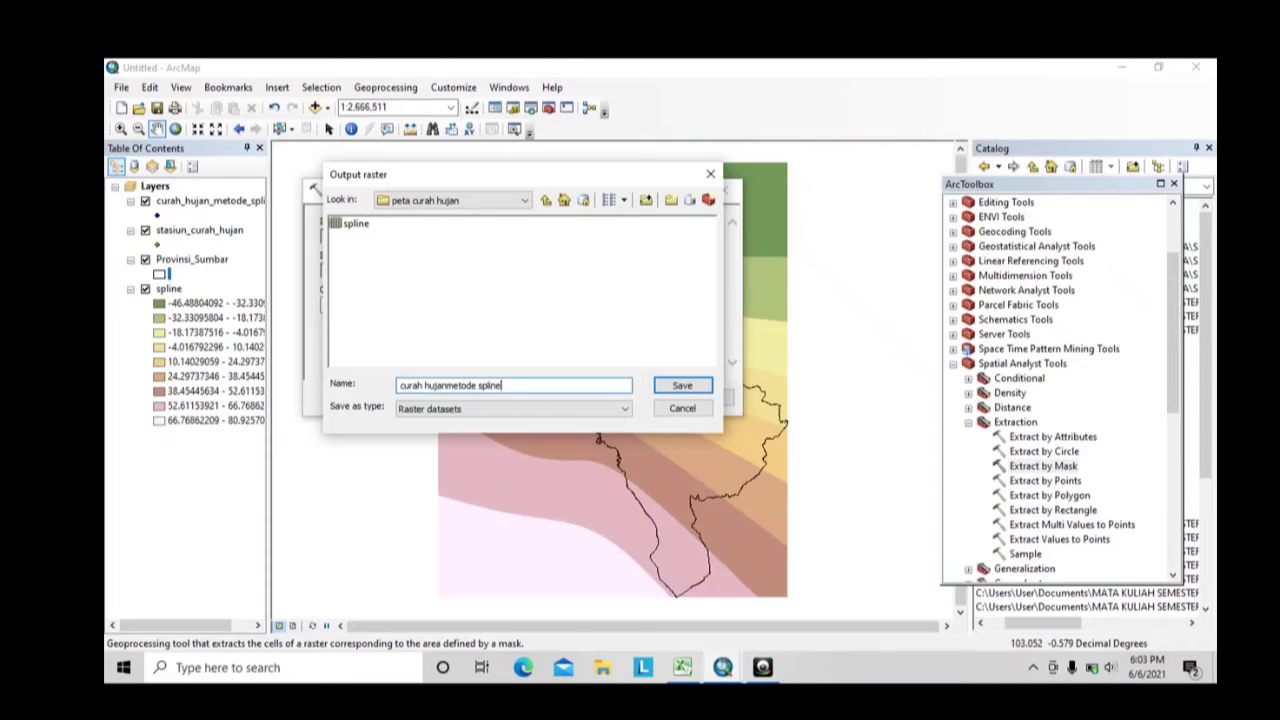
key("Return")
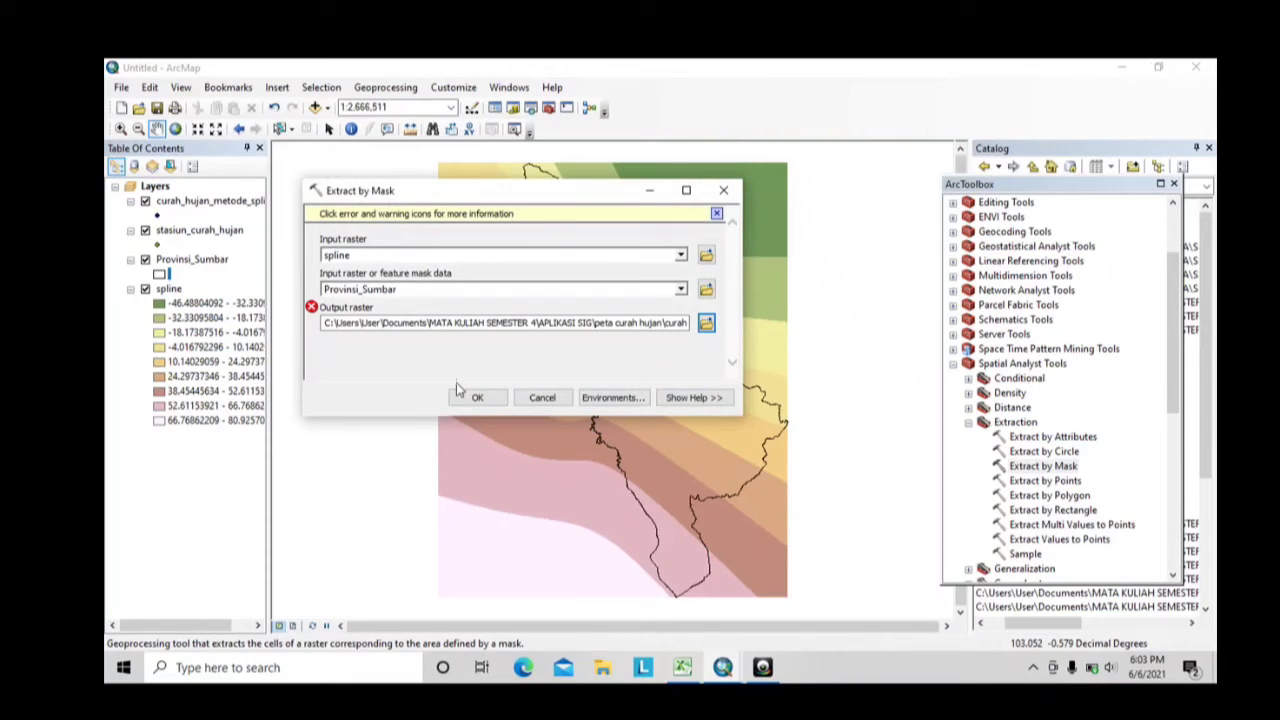
left_click(706, 323)
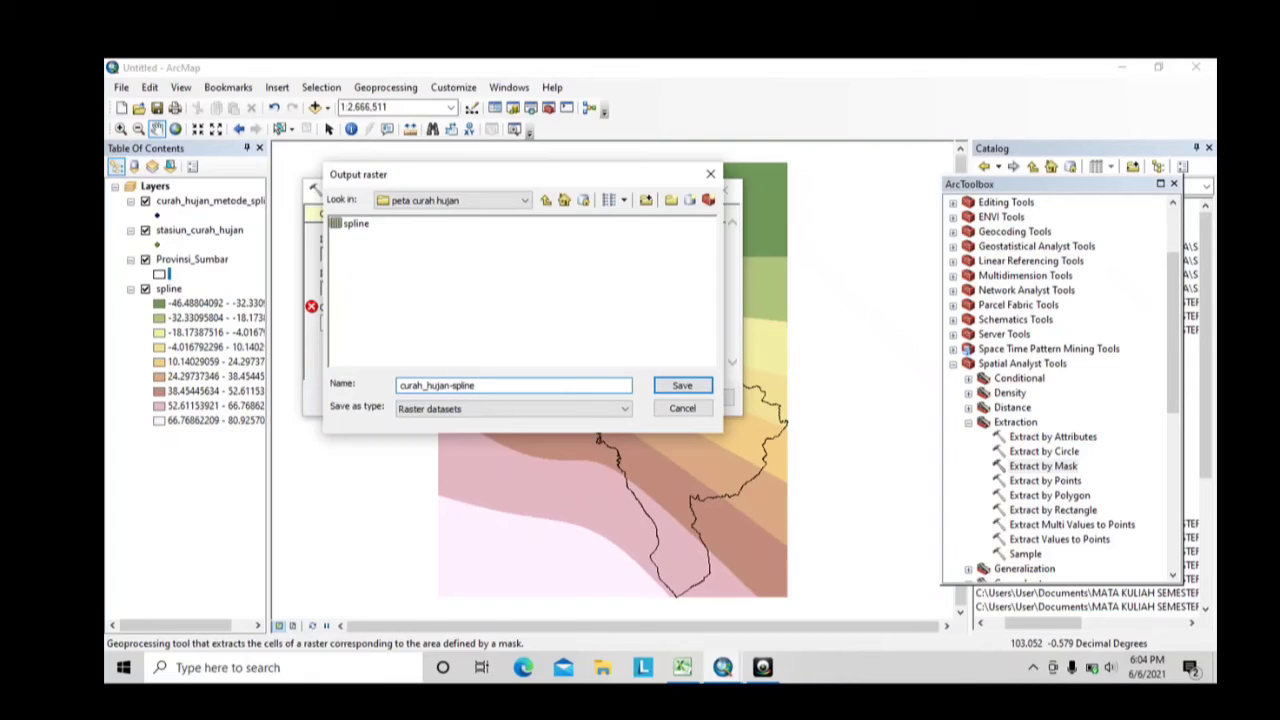
key("BackSpace")
key("BackSpace")
key("BackSpace")
left_click(681, 386)
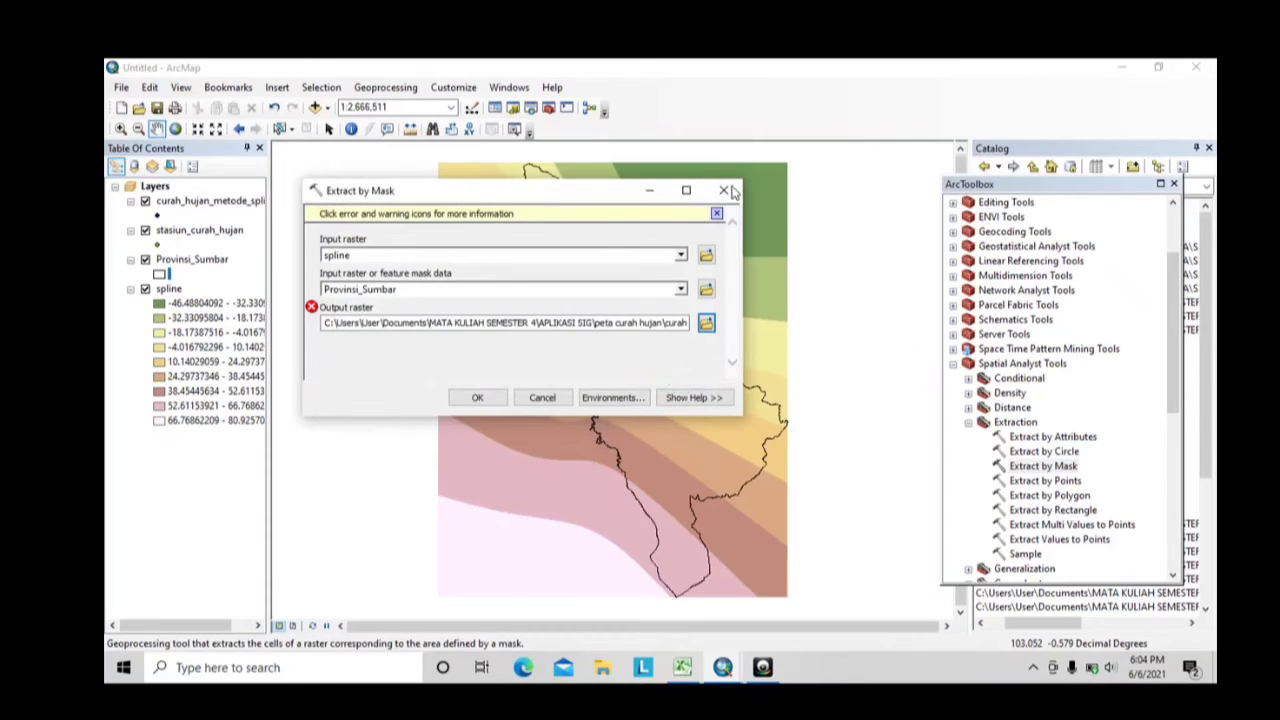
left_click(716, 213)
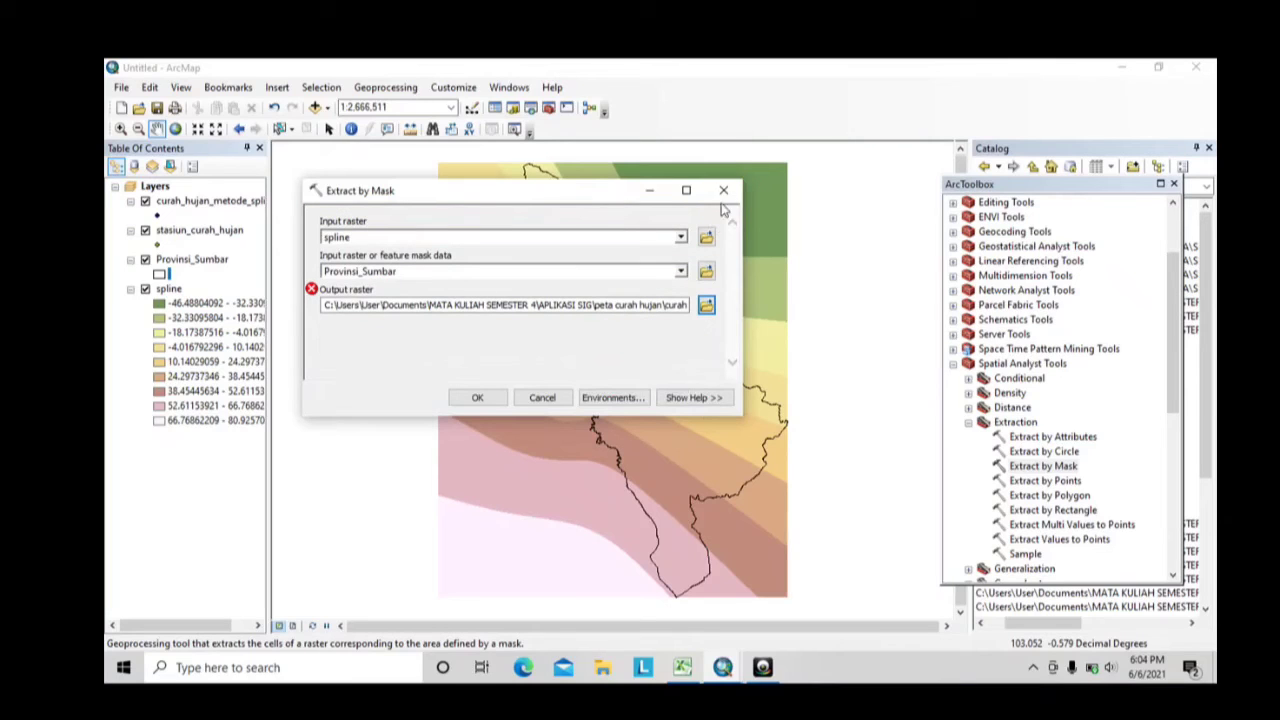
left_click(723, 190)
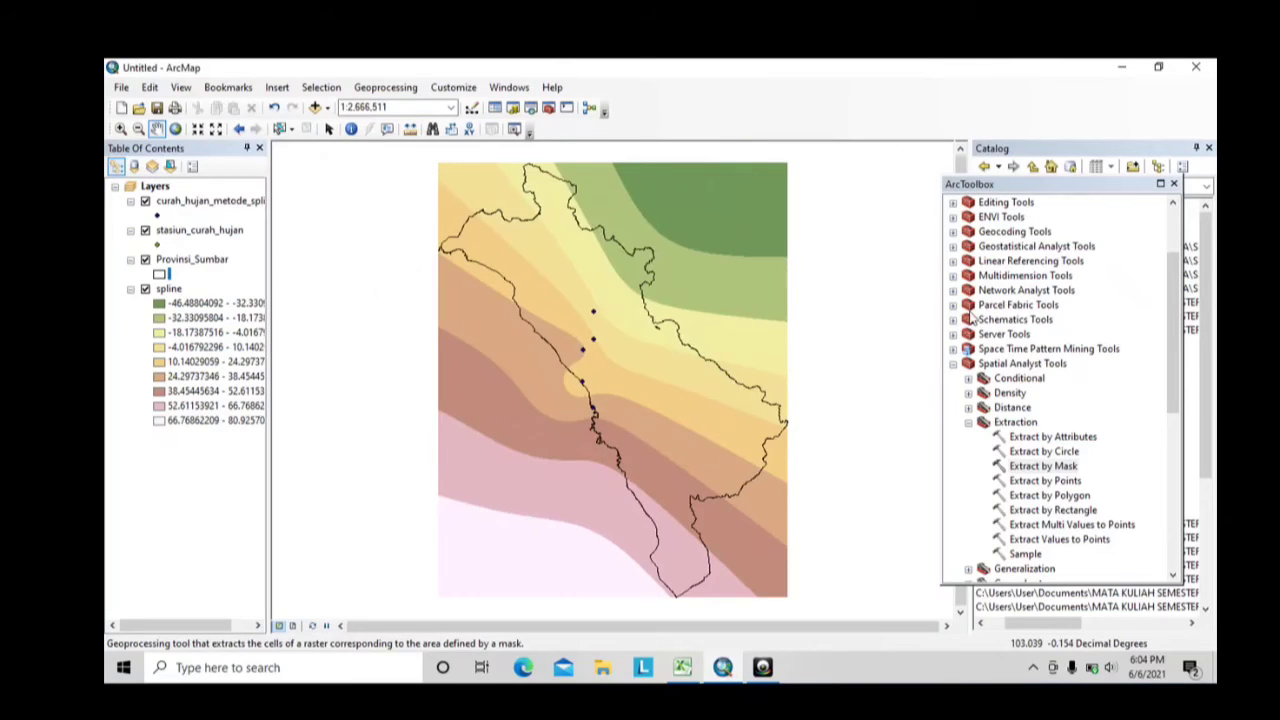
Run Extract by Mask with spline as input raster and Provinsi_Sumbar as feature mask, keeping the default output raster.
double_click(1030, 466)
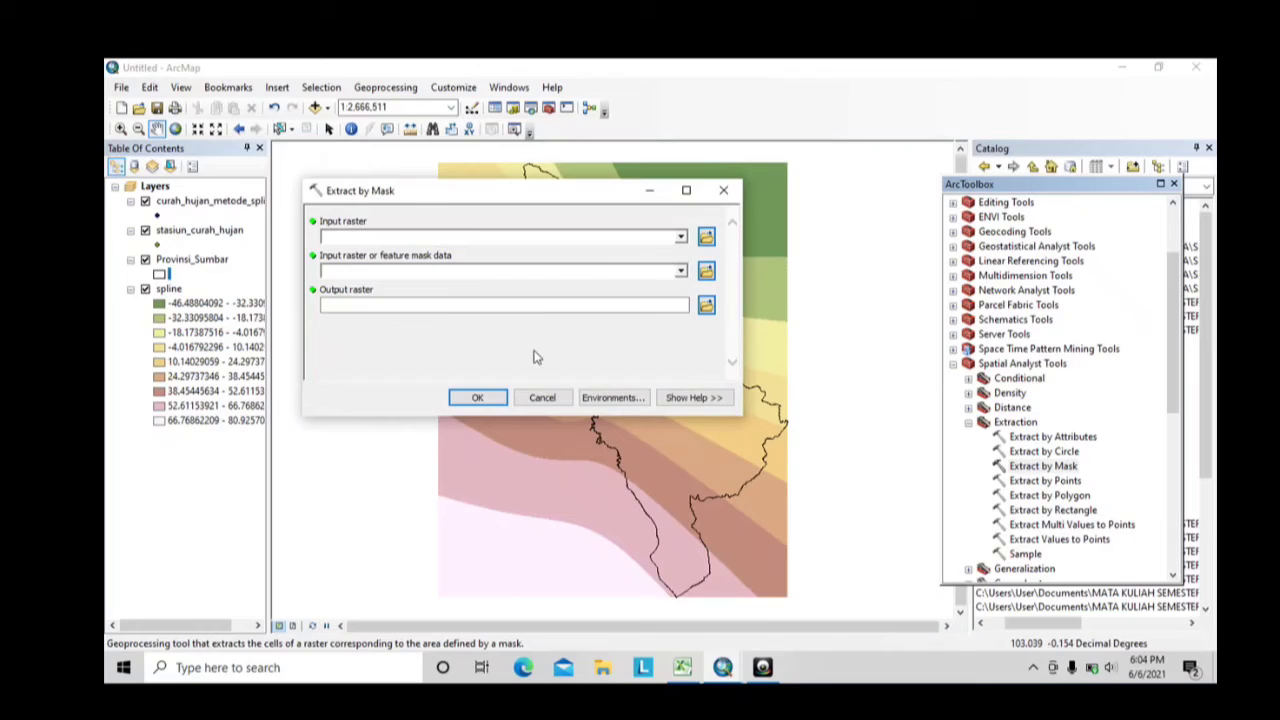
left_click(680, 236)
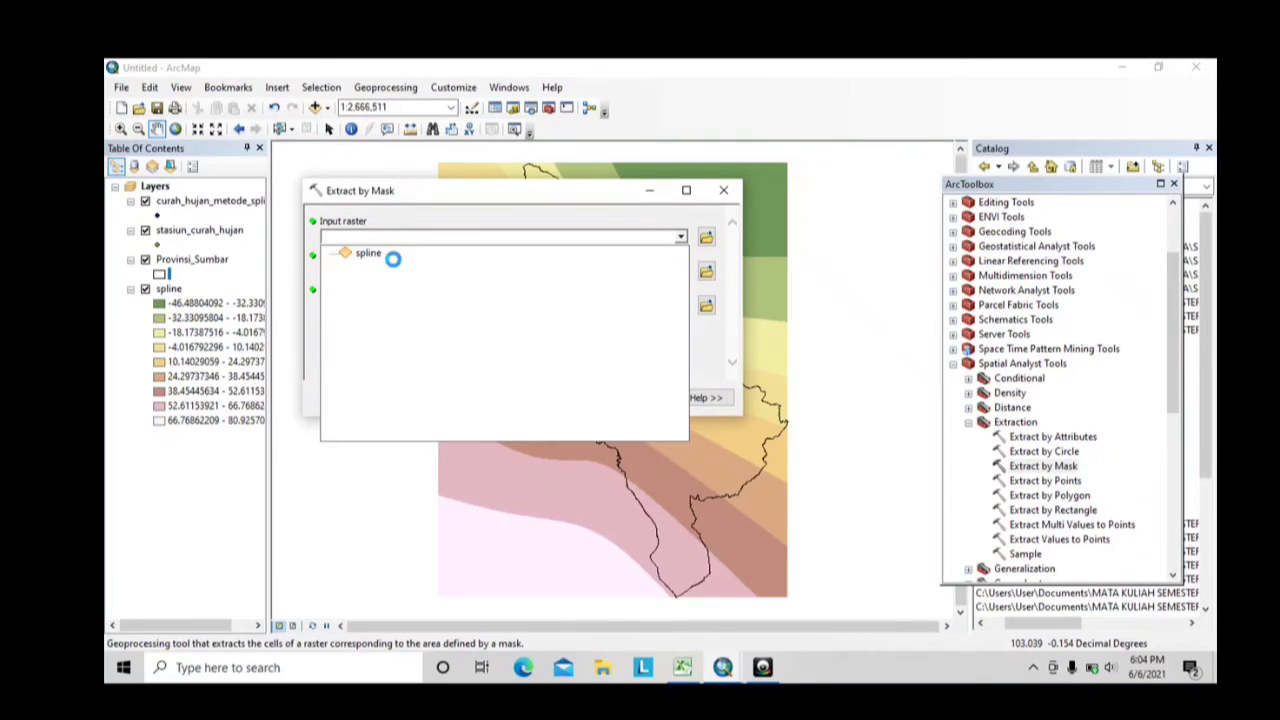
left_click(392, 256)
left_click(680, 272)
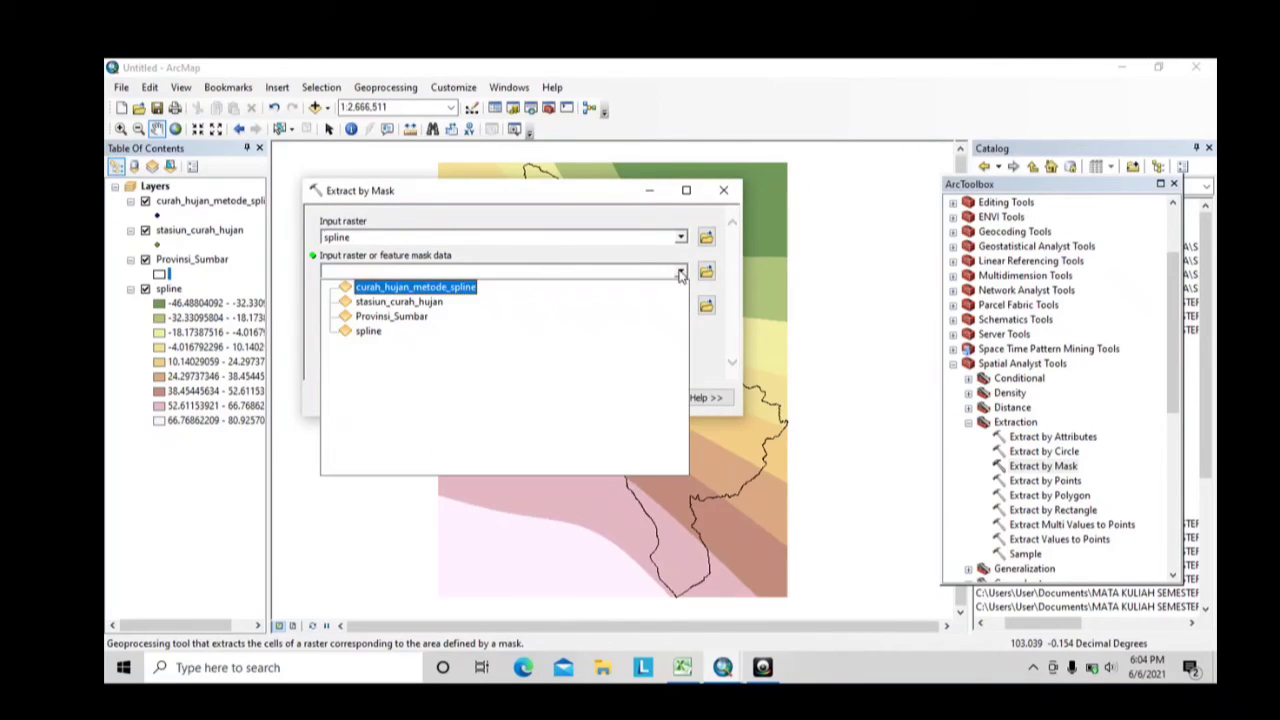
left_click(415, 316)
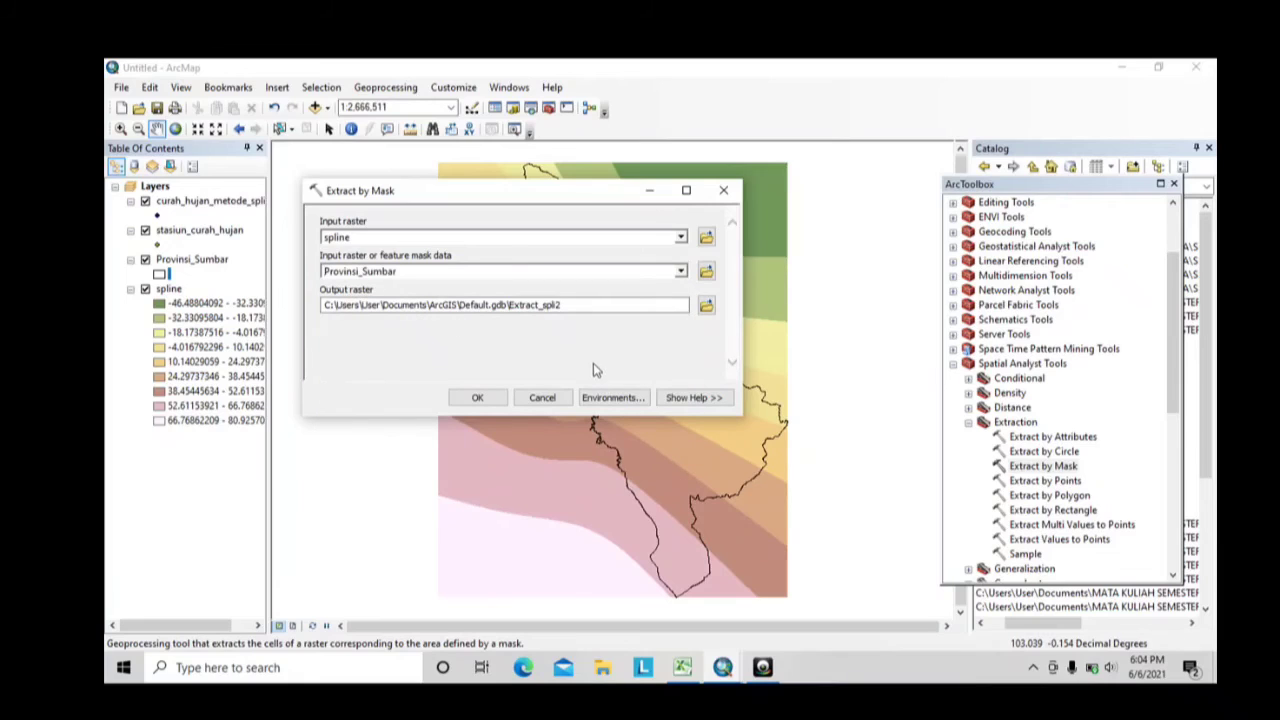
left_click(496, 399)
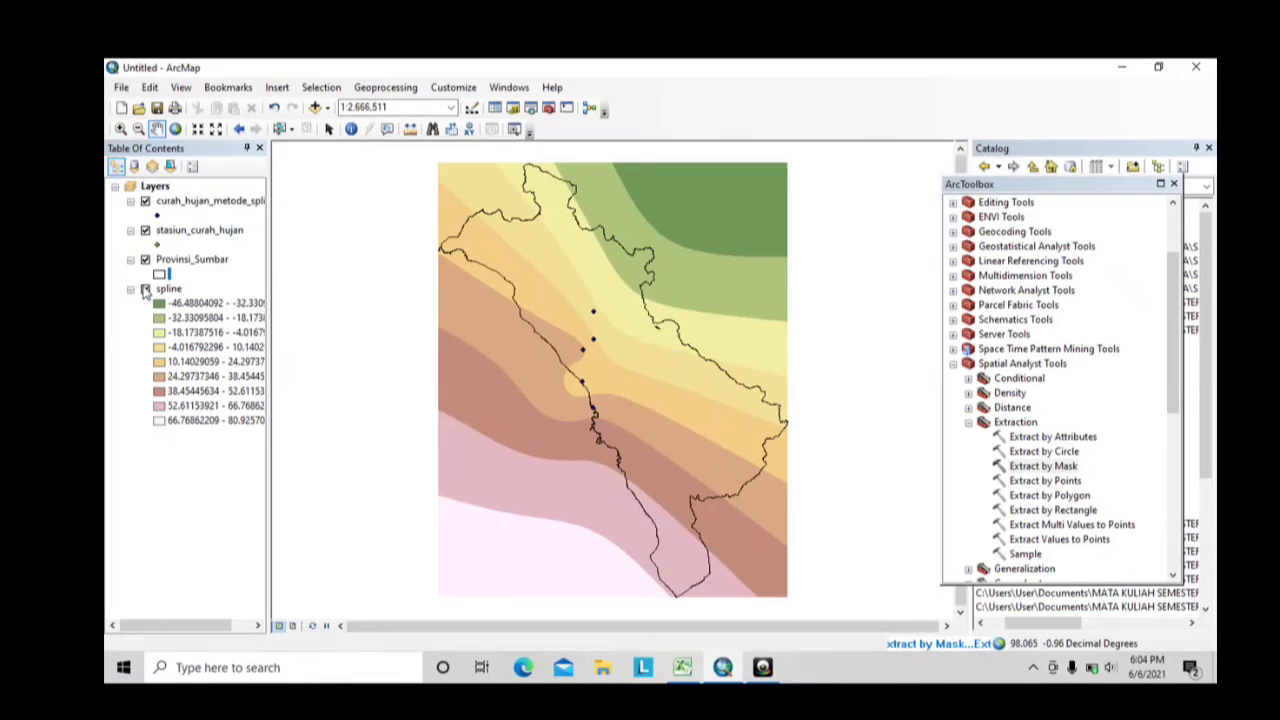
Turn off the Extract_spli2 layer and turn the spline layer back on.
left_click(144, 289)
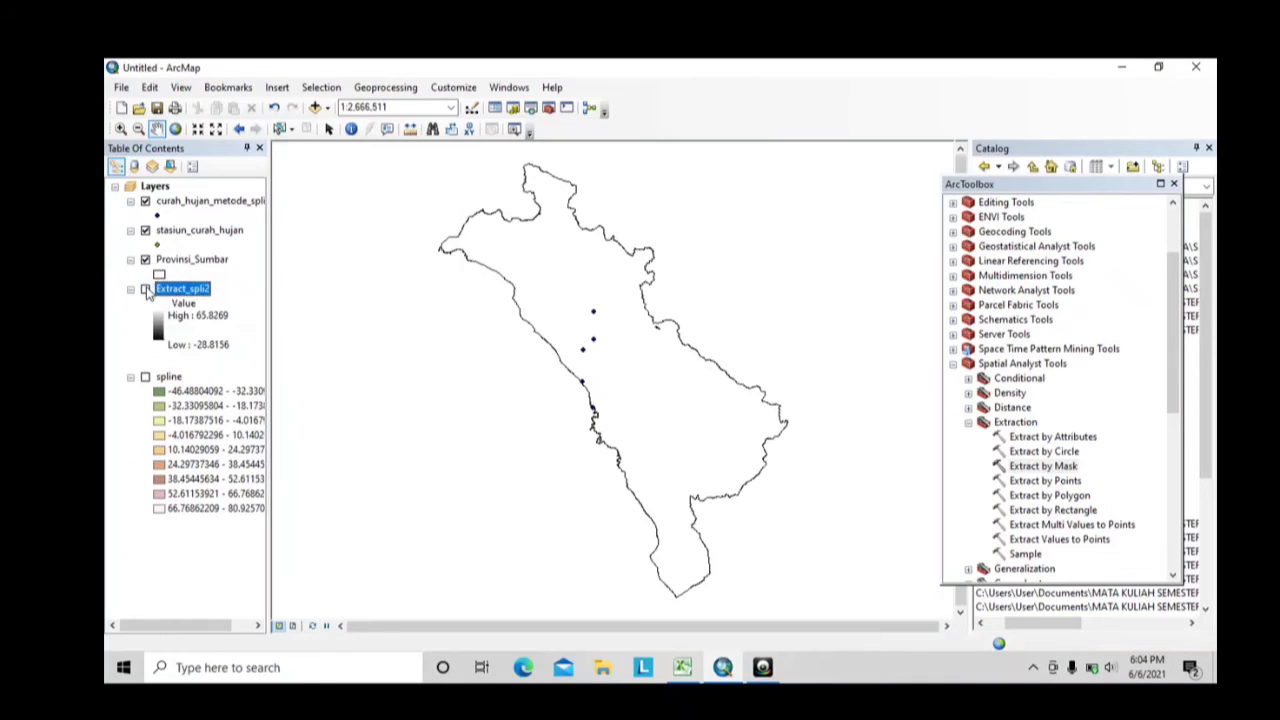
left_click(145, 377)
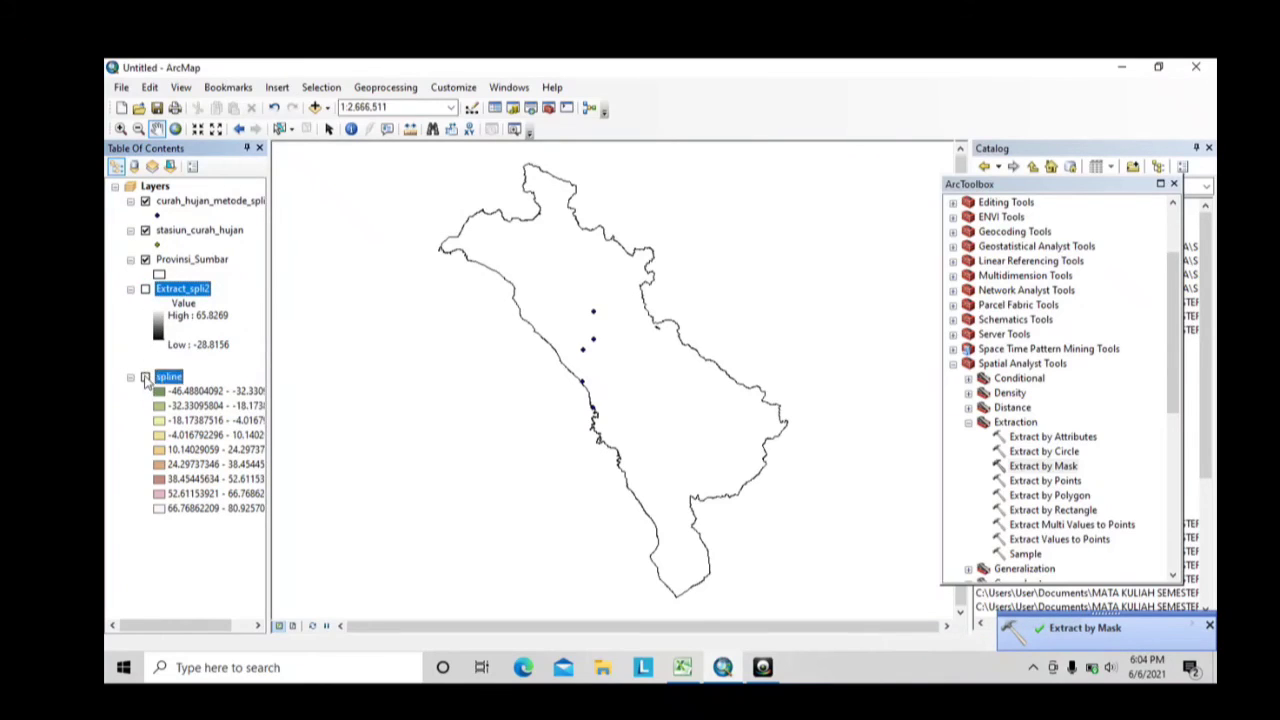
Symbolize the Extract_spli2 layer as Classified with the red-yellow-cyan-blue color ramp and turn the layer back on.
right_click(163, 290)
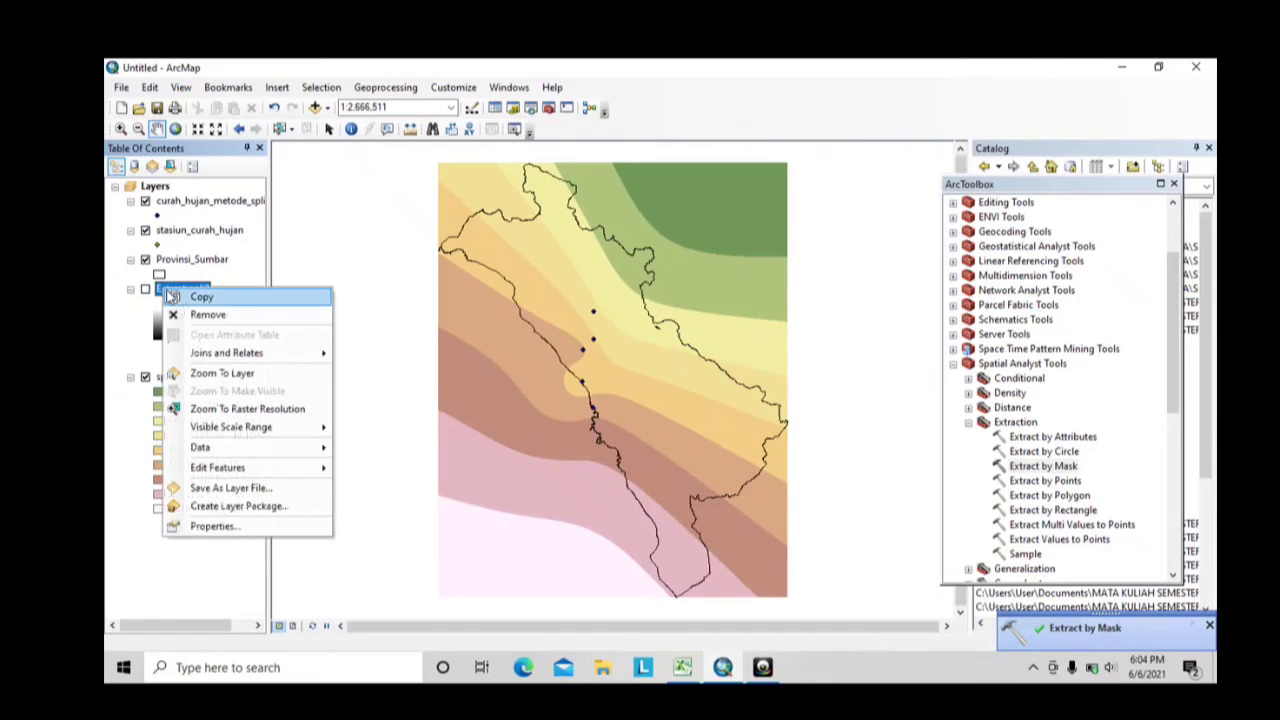
left_click(232, 524)
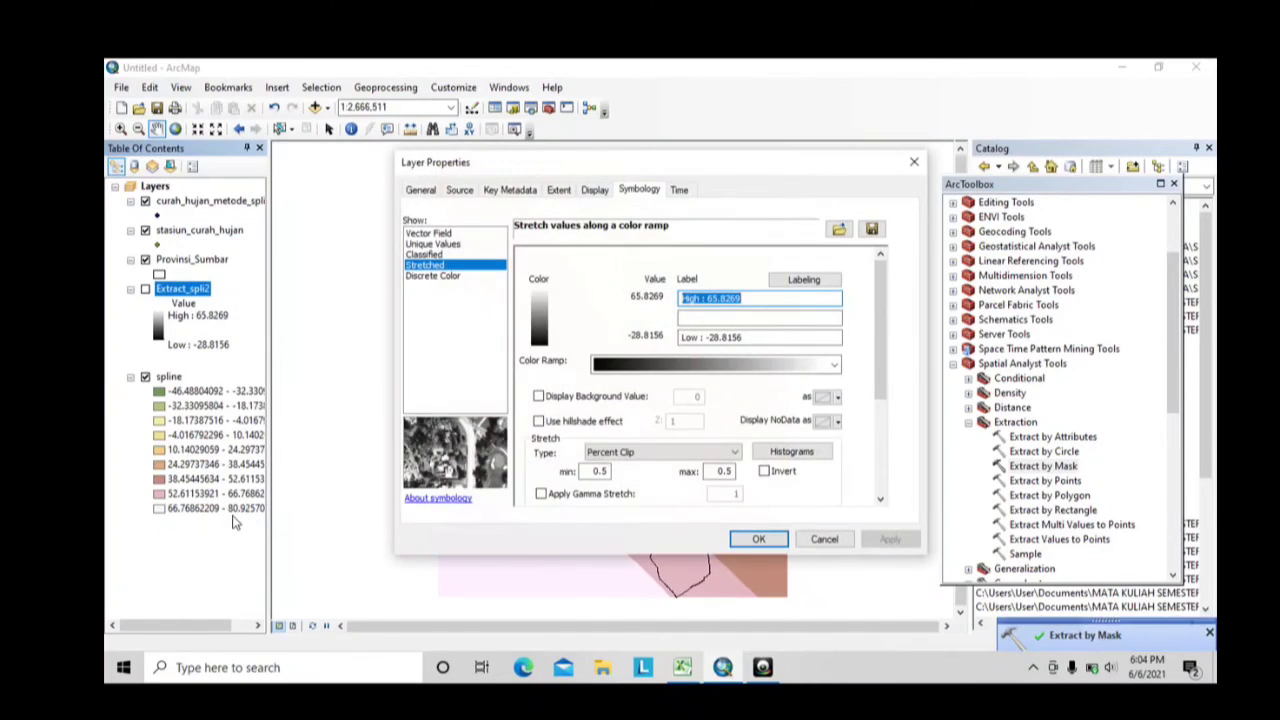
left_click(424, 254)
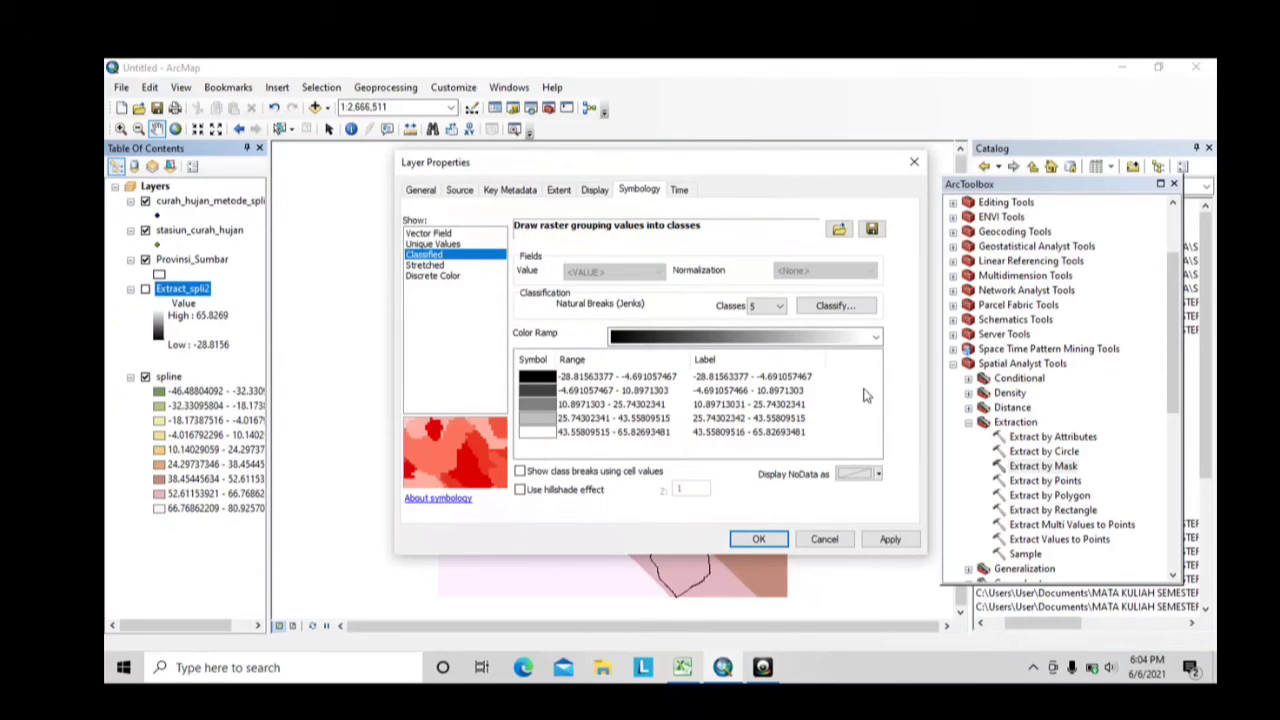
left_click(875, 337)
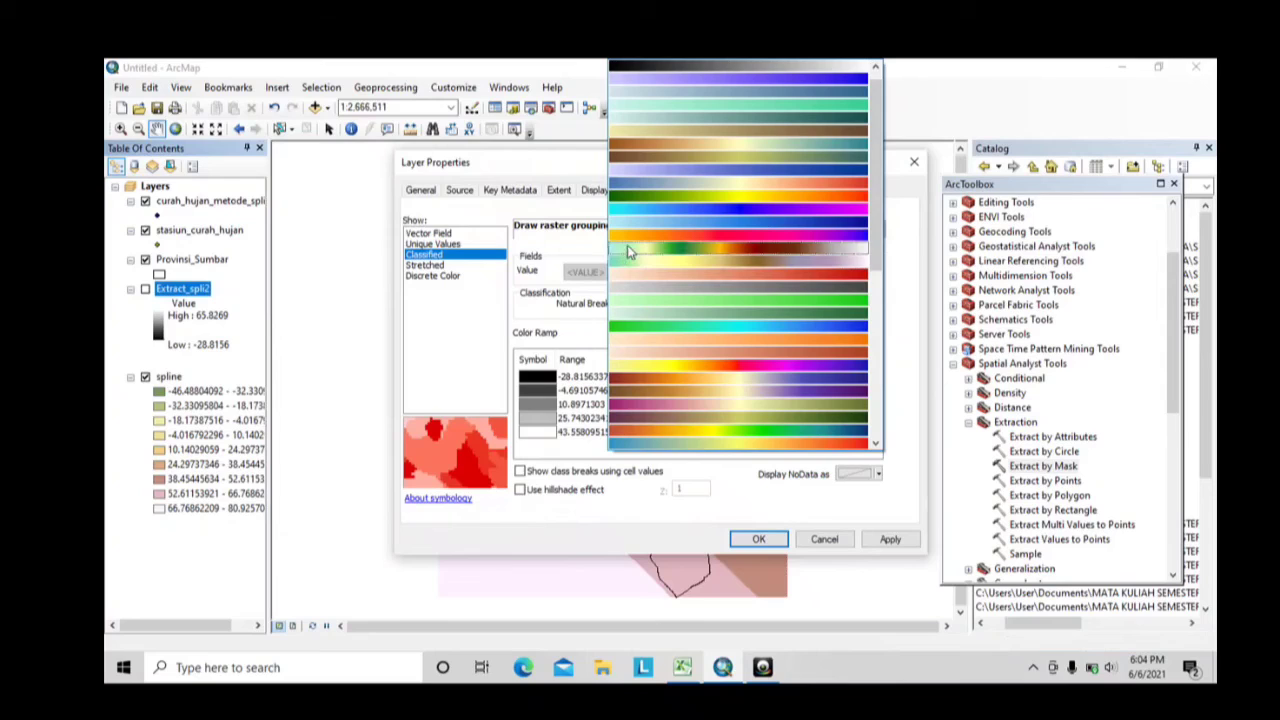
scroll(620, 270, "up", 1)
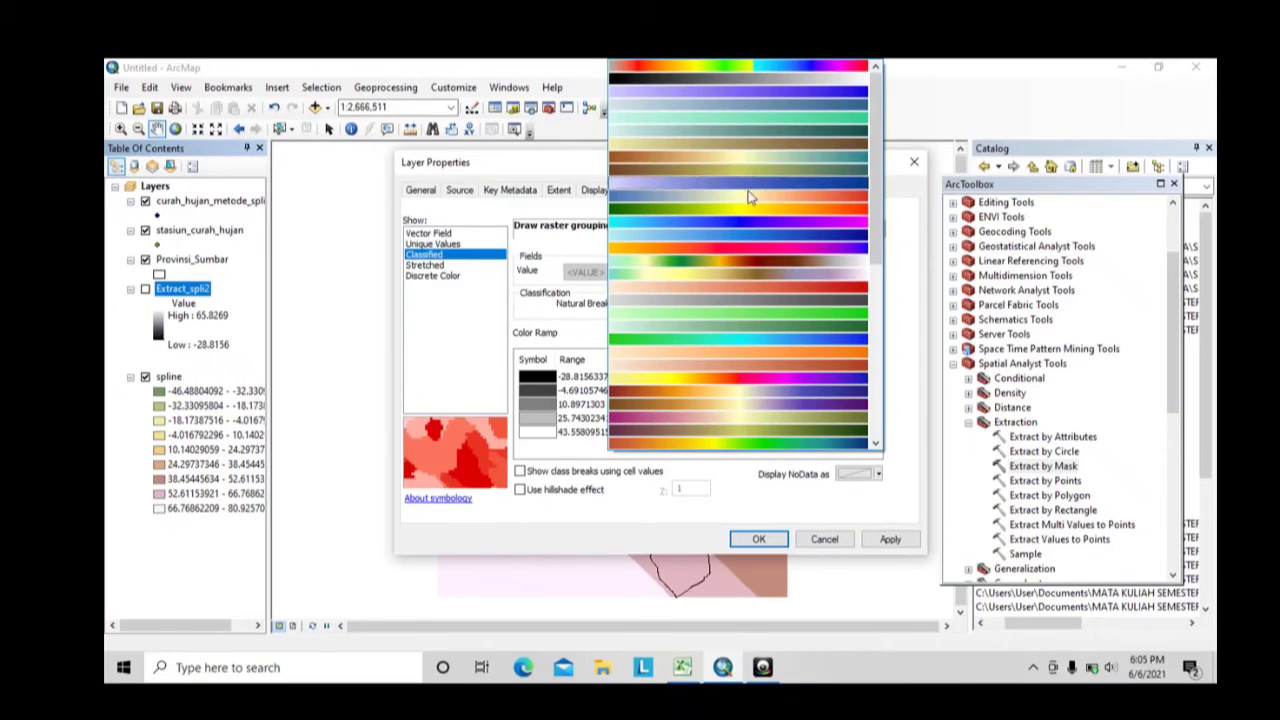
scroll(745, 200, "down", 3)
scroll(740, 230, "down", 3)
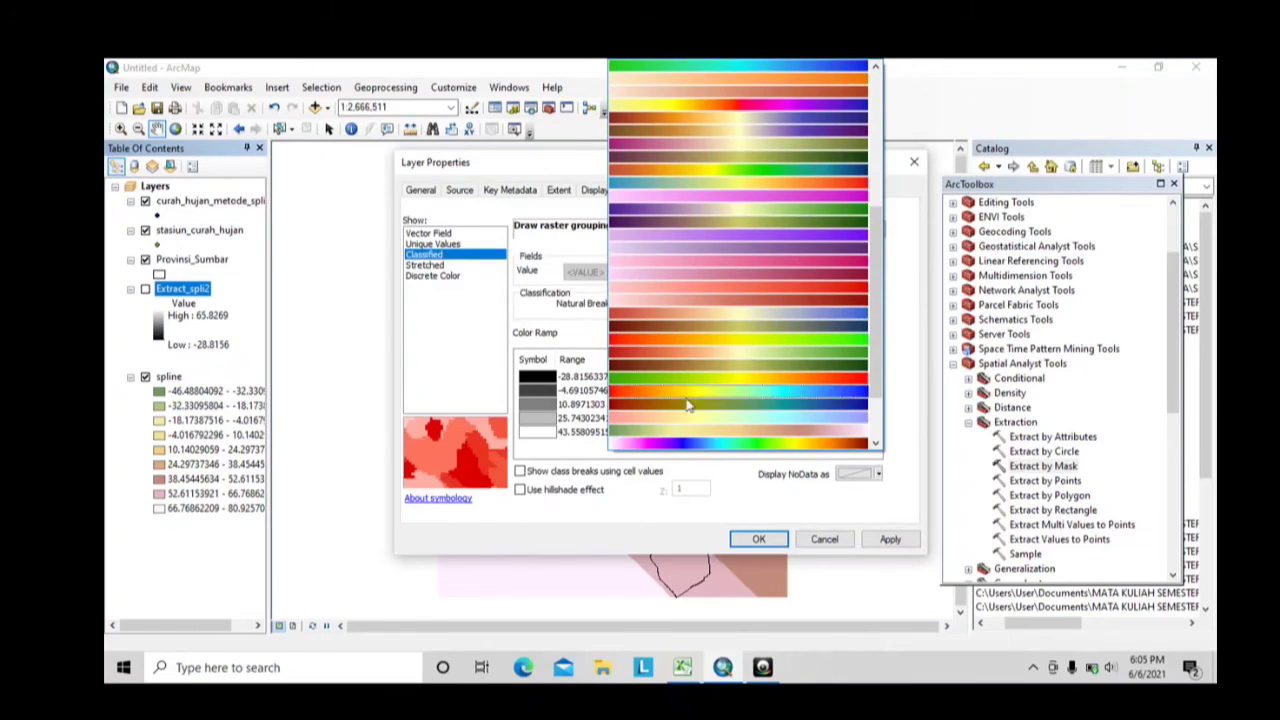
left_click(641, 386)
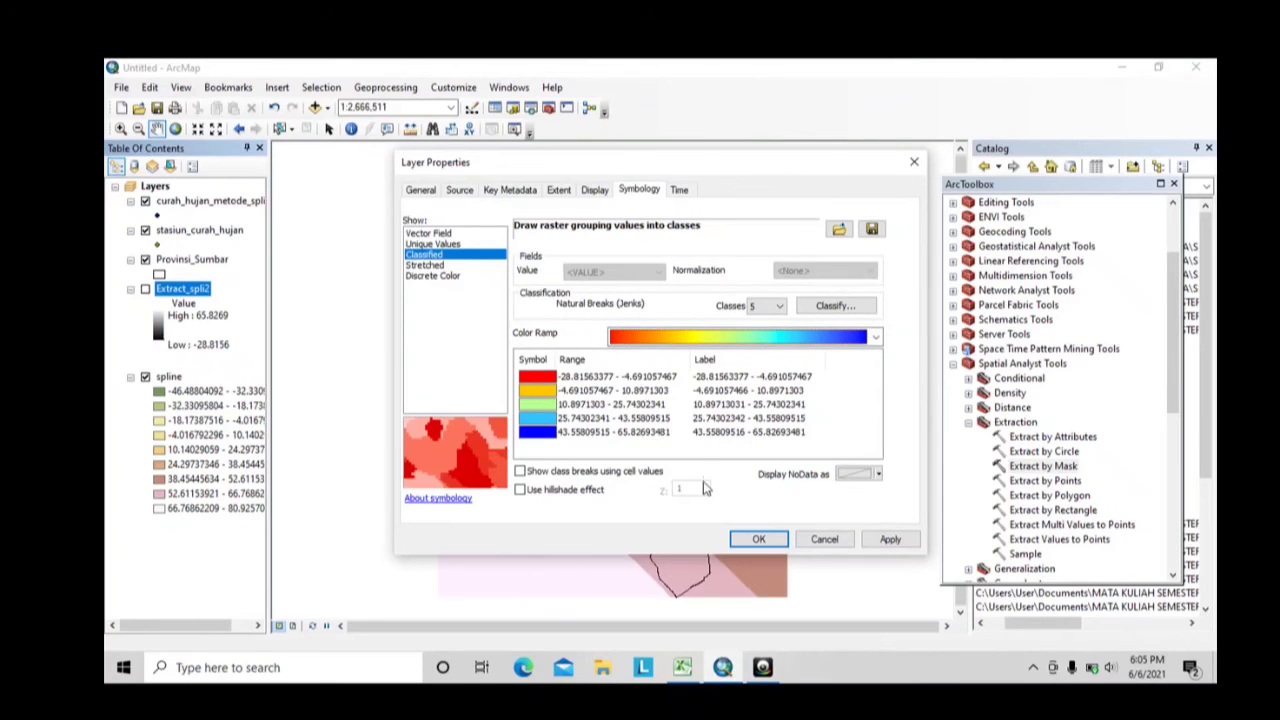
left_click(750, 539)
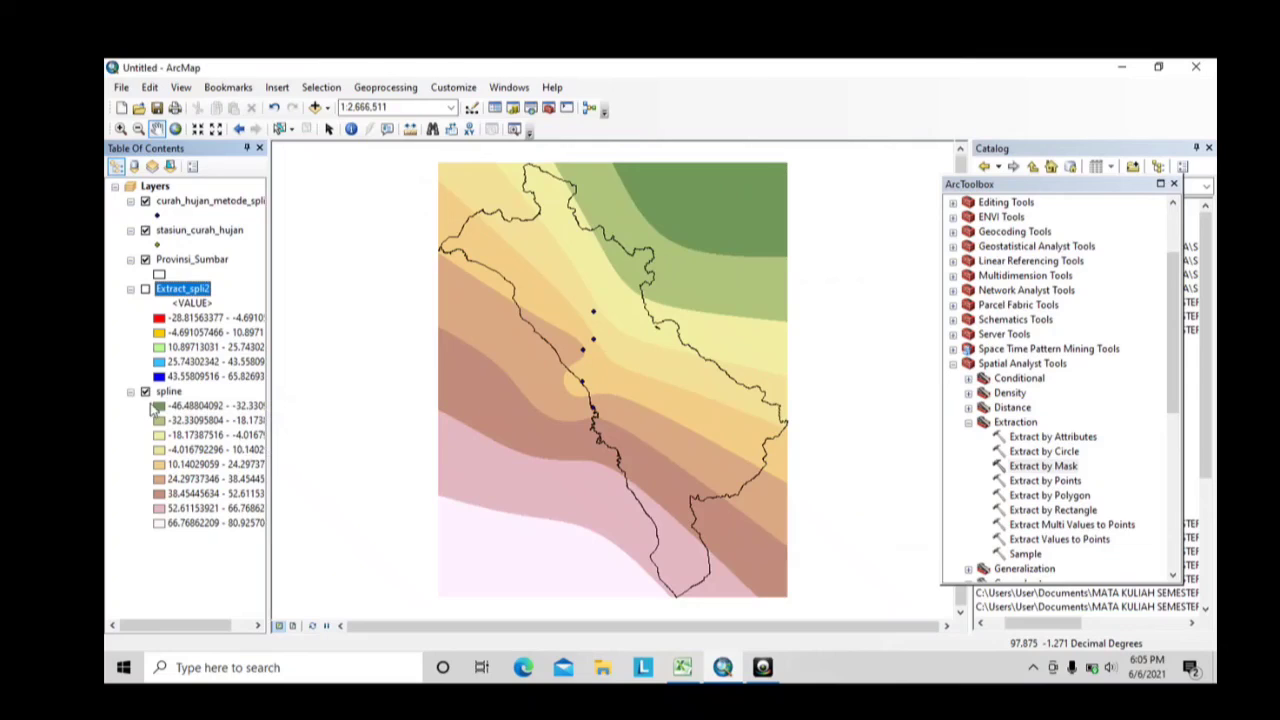
left_click(166, 392)
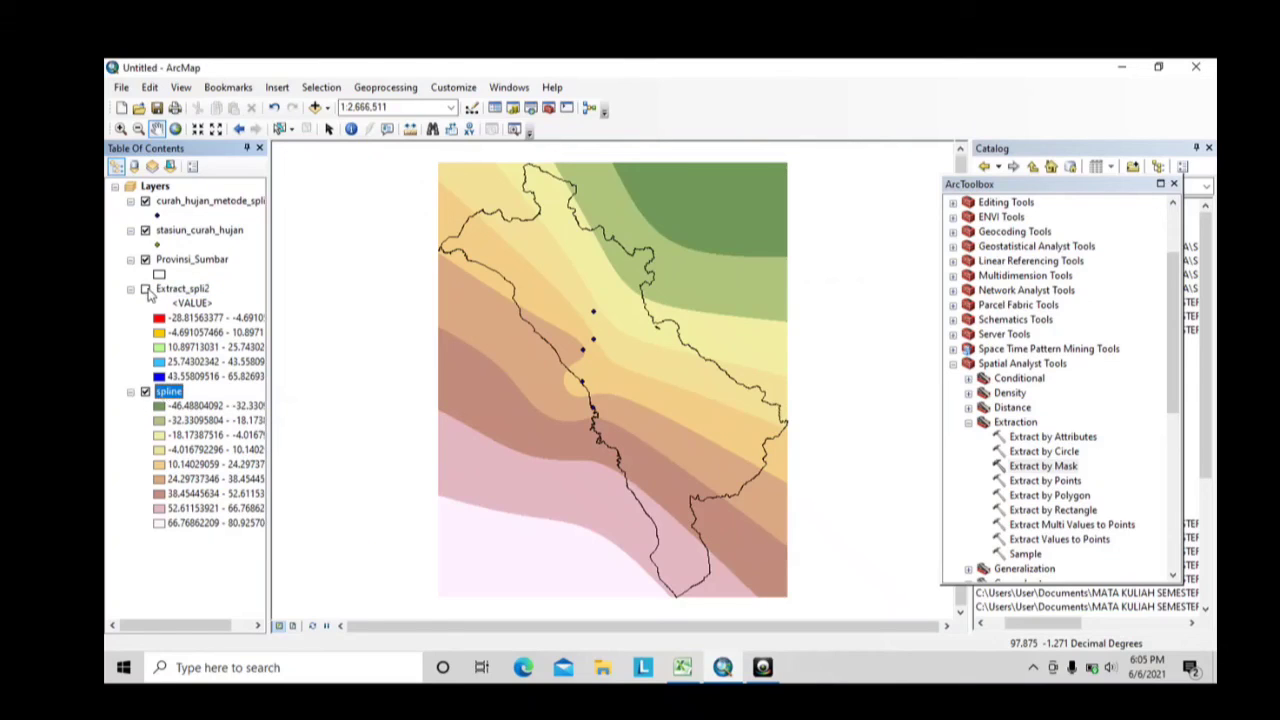
left_click(145, 289)
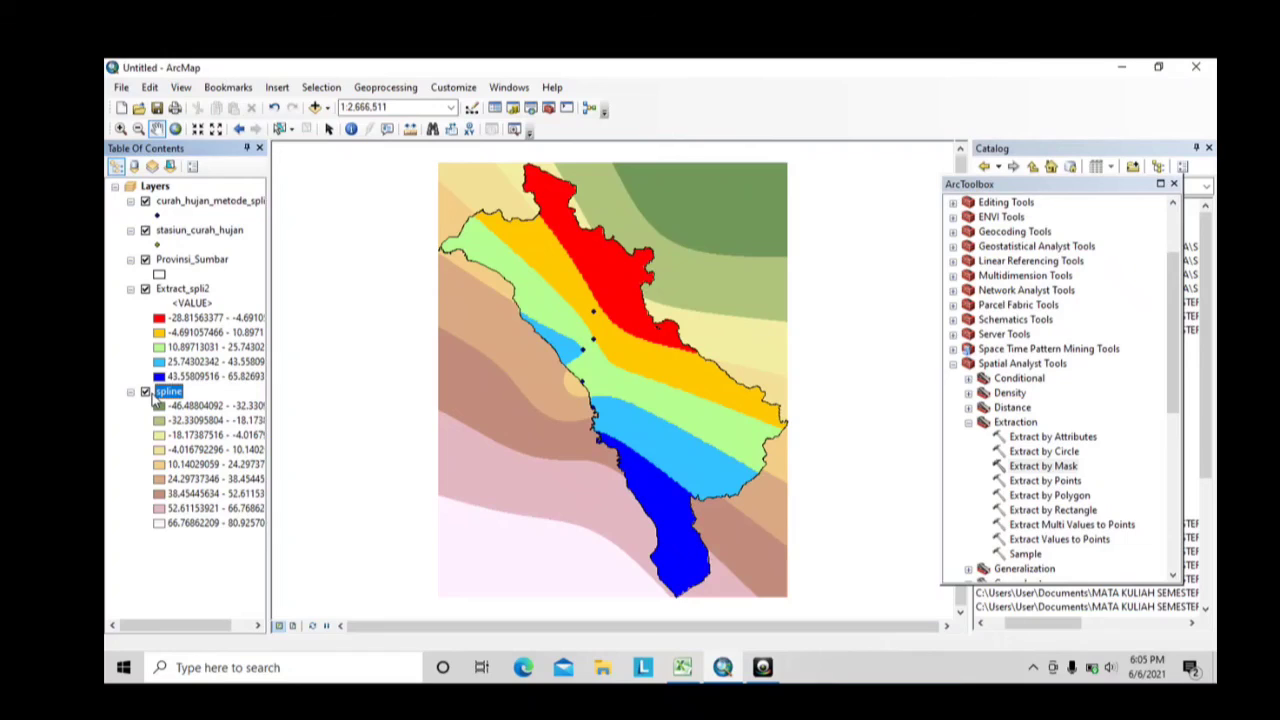
Change the spline layer's color ramp to the same red-yellow-cyan-blue ramp as the clipped raster.
right_click(166, 396)
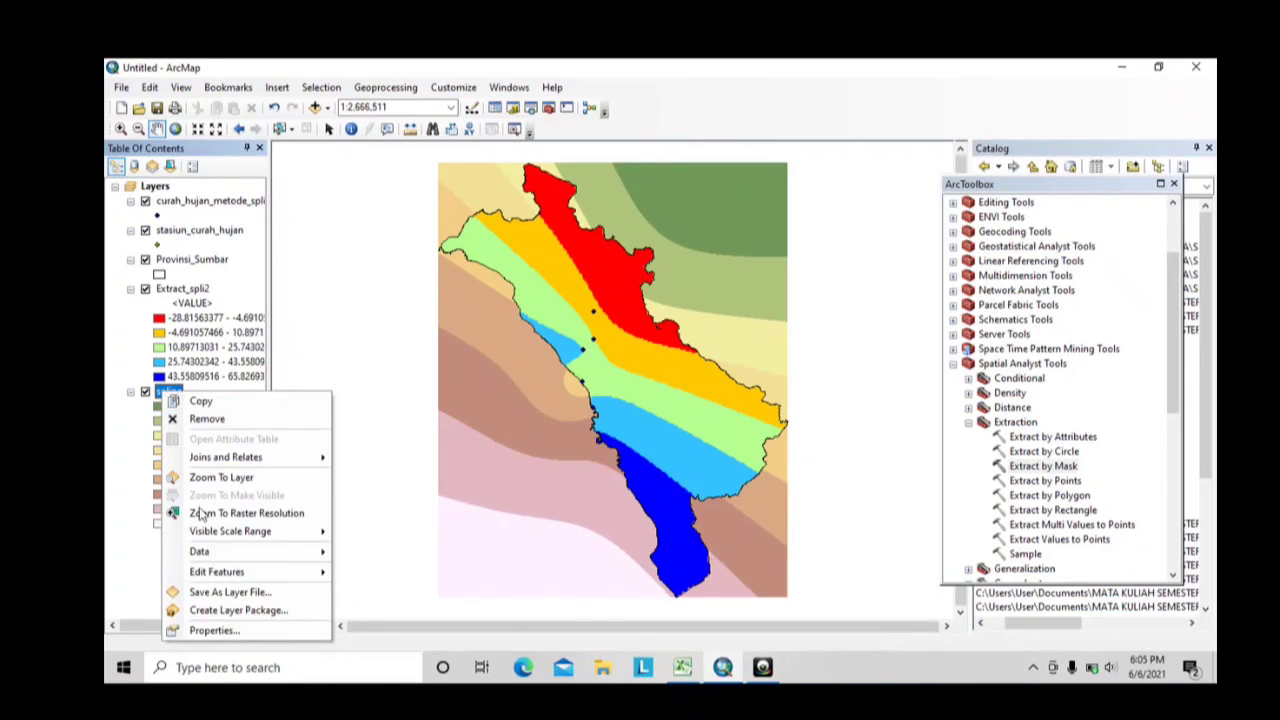
left_click(207, 631)
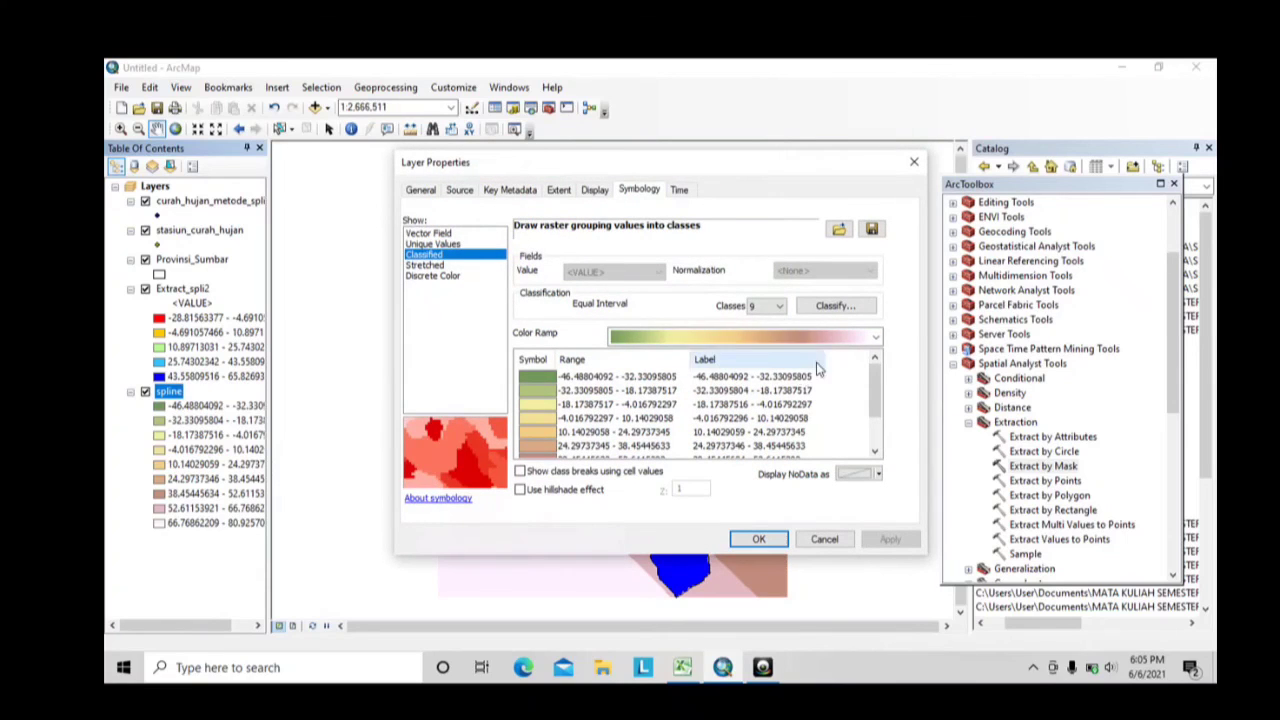
left_click(878, 338)
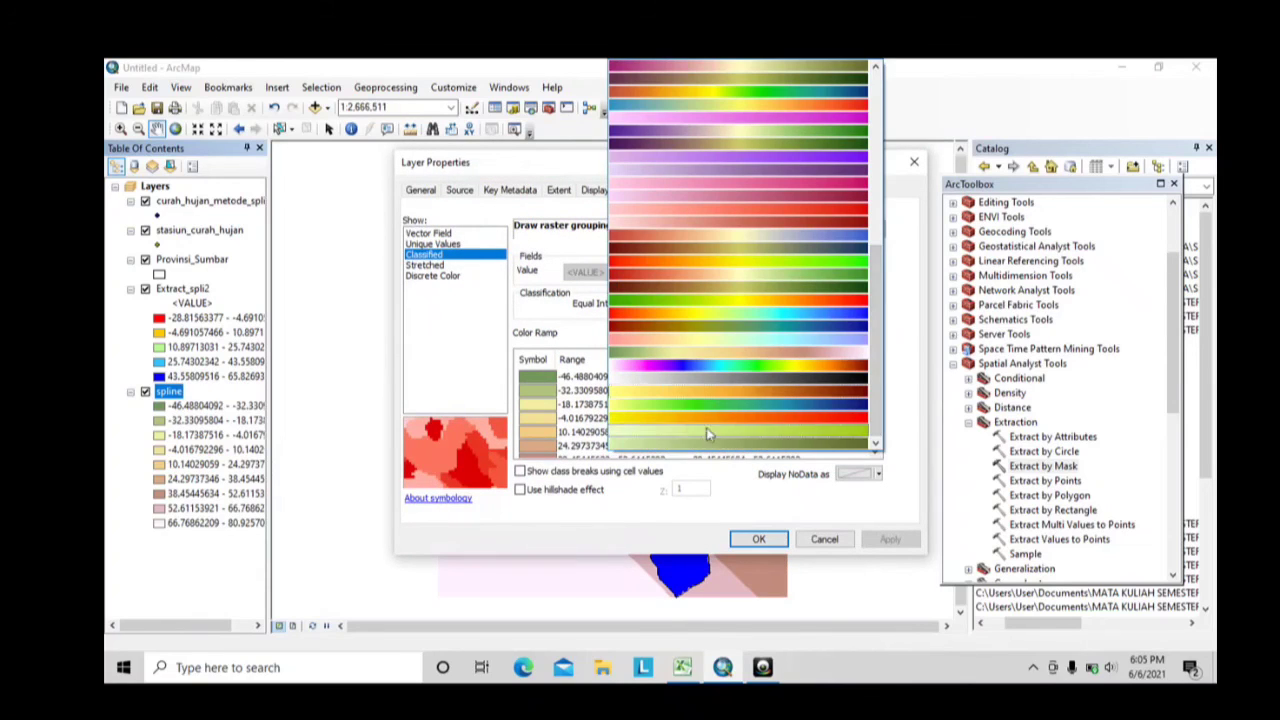
left_click(700, 318)
left_click(758, 539)
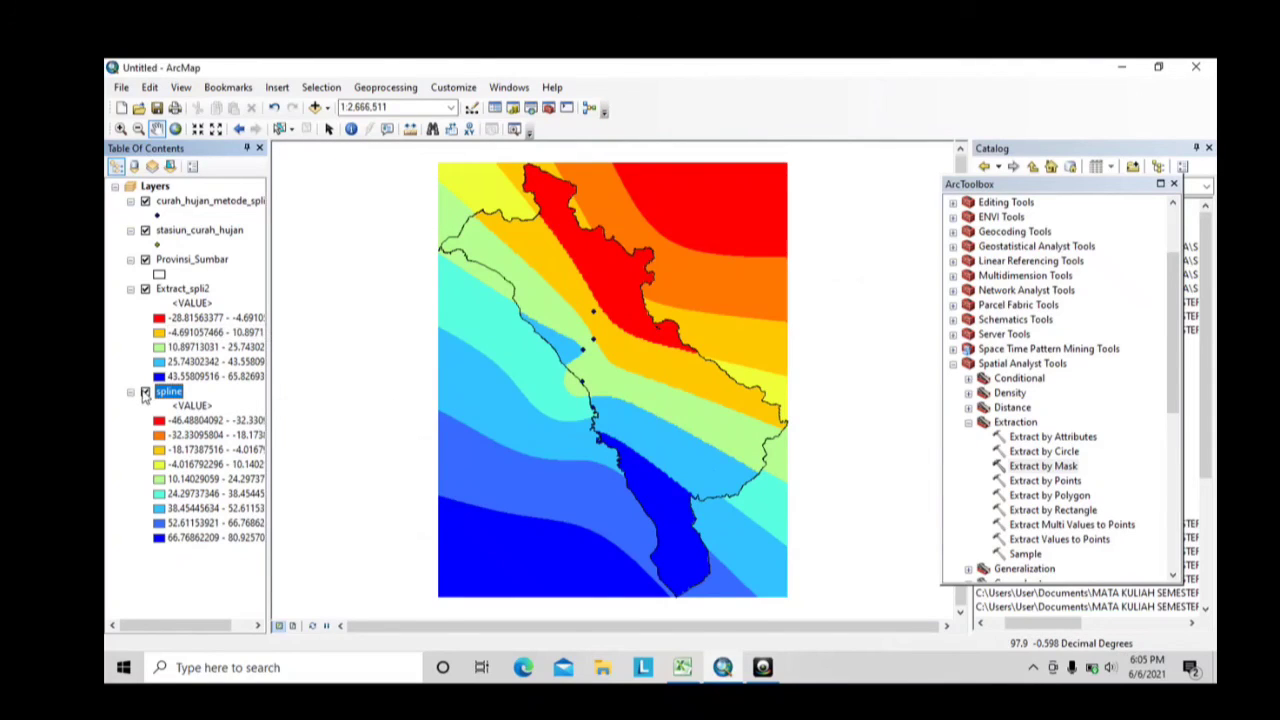
Turn off the spline layer and remove it from the map, leaving only the clipped raster.
left_click(145, 392)
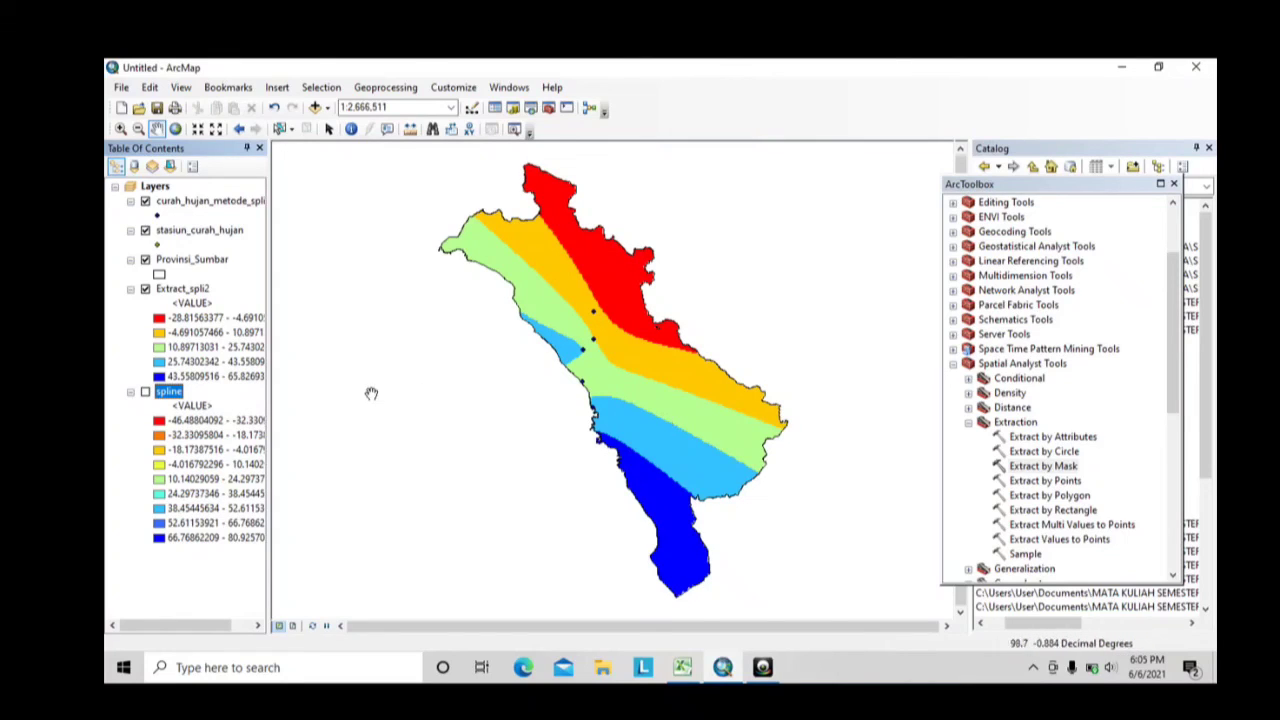
right_click(176, 393)
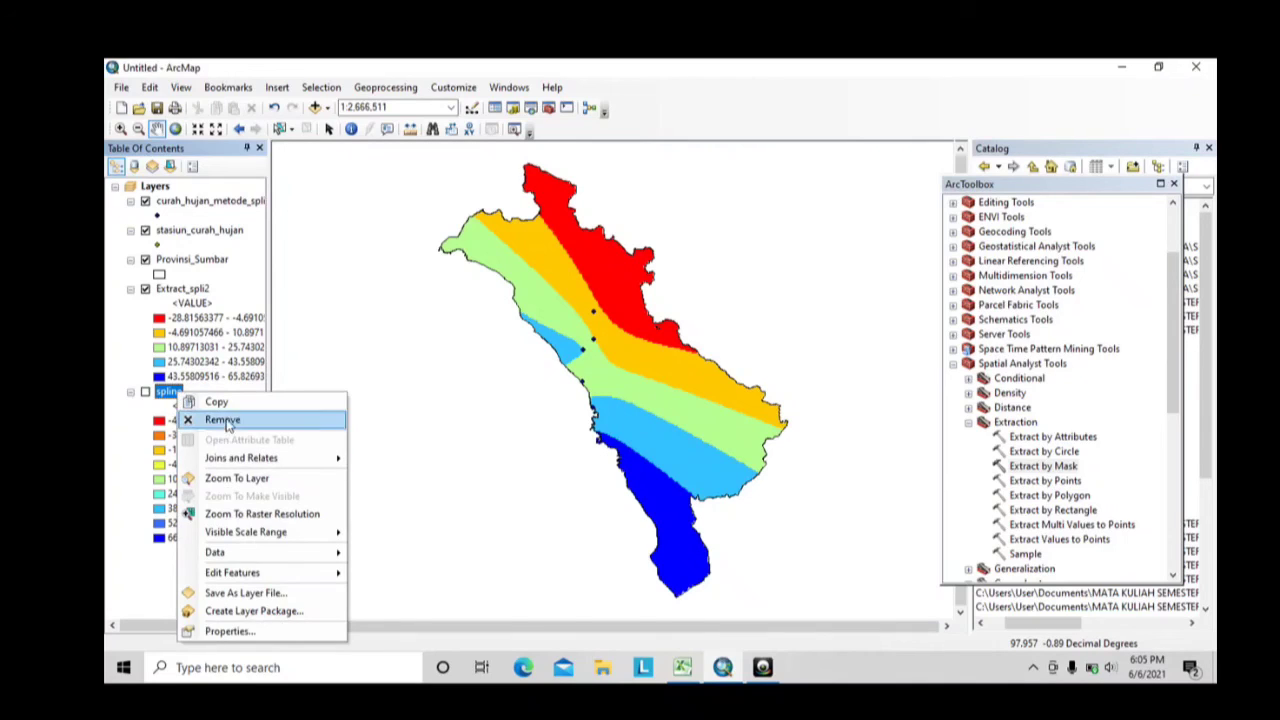
left_click(205, 419)
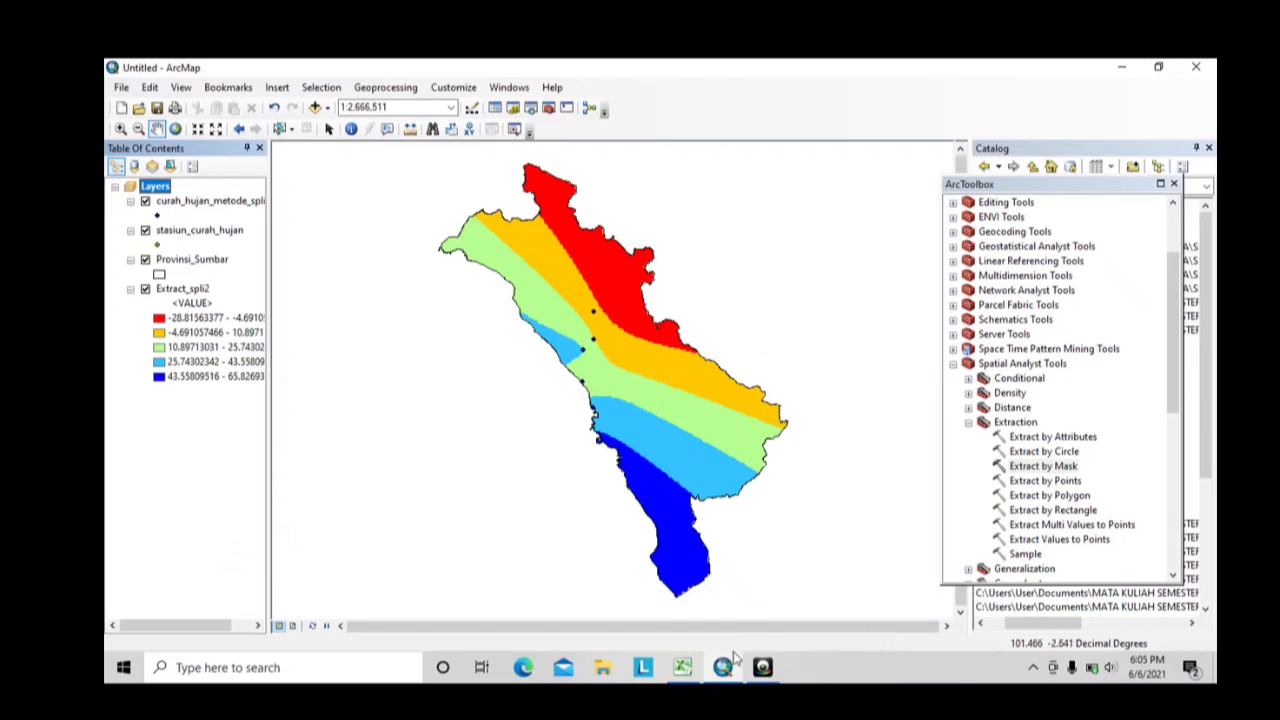
mouse_move(762, 667)
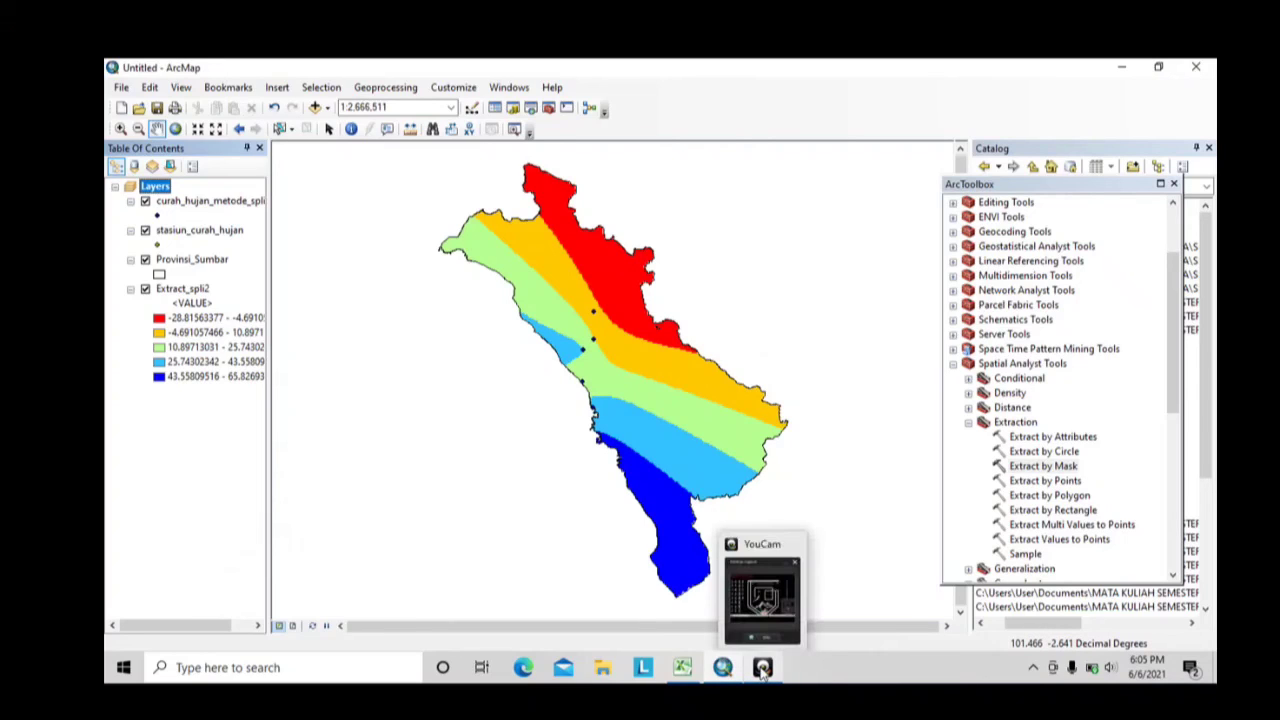
left_click(770, 608)
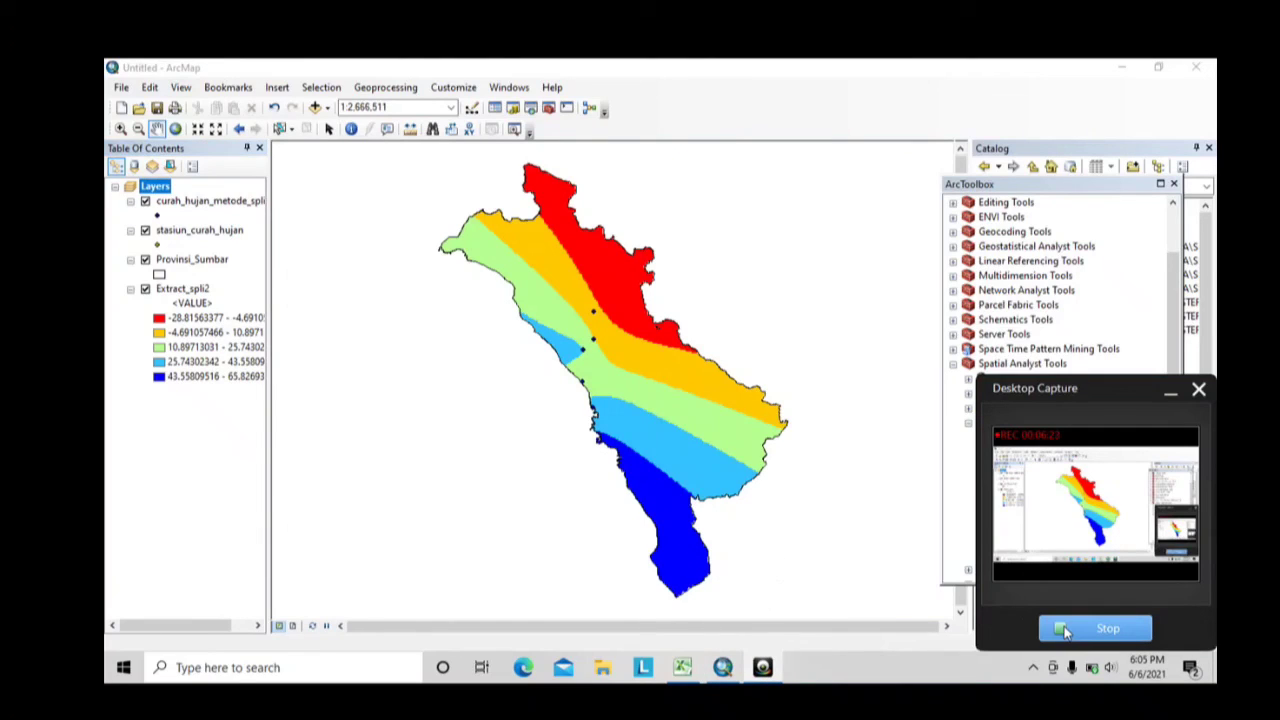